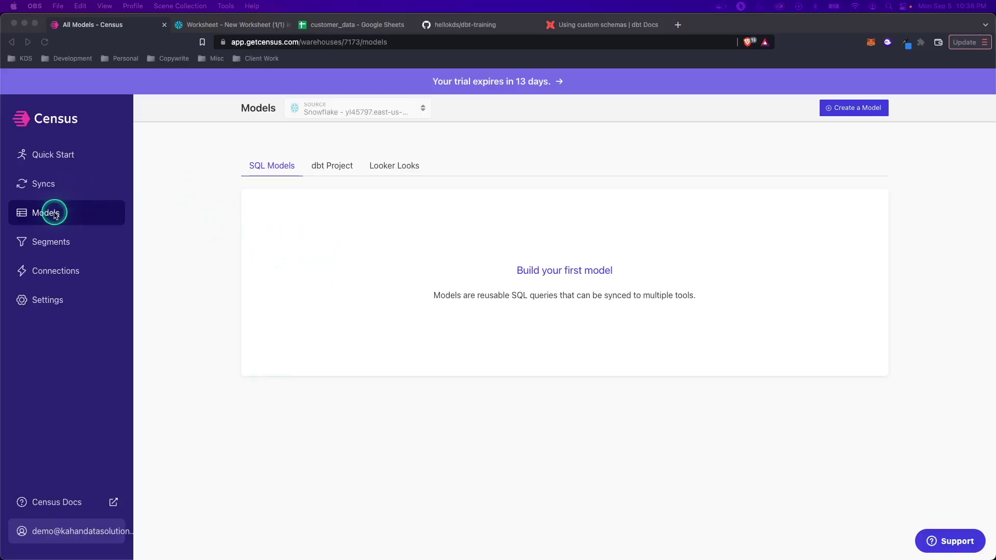
- Start a new dbt project connection and select the dbt-training repository
{"action": "left_click", "coordinate": [52, 214]}
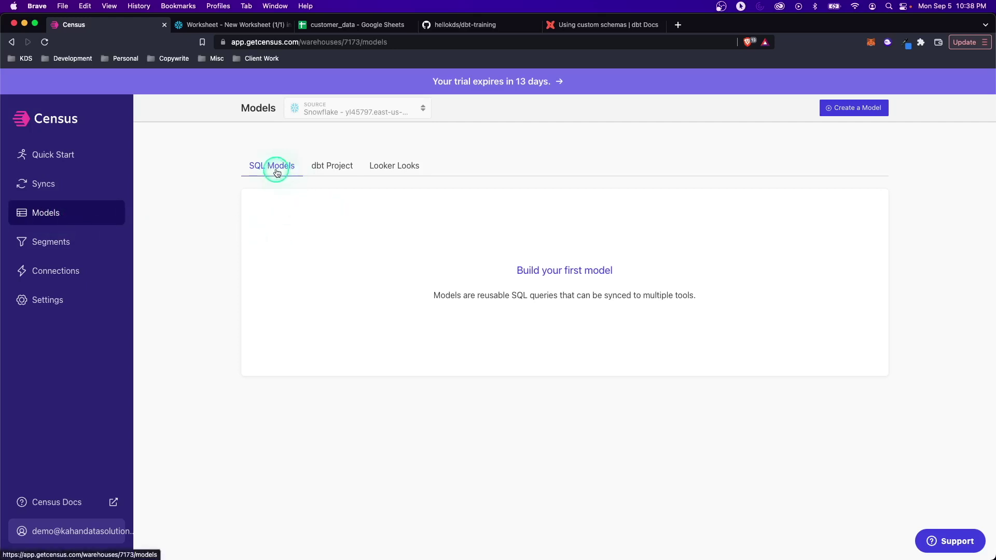
{"action": "left_click", "coordinate": [333, 172]}
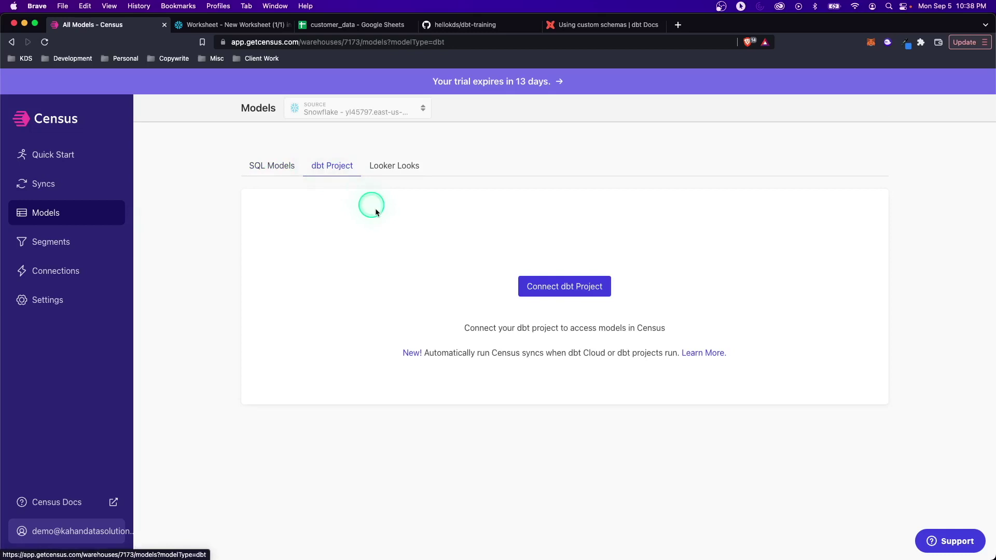
{"action": "left_click", "coordinate": [567, 287]}
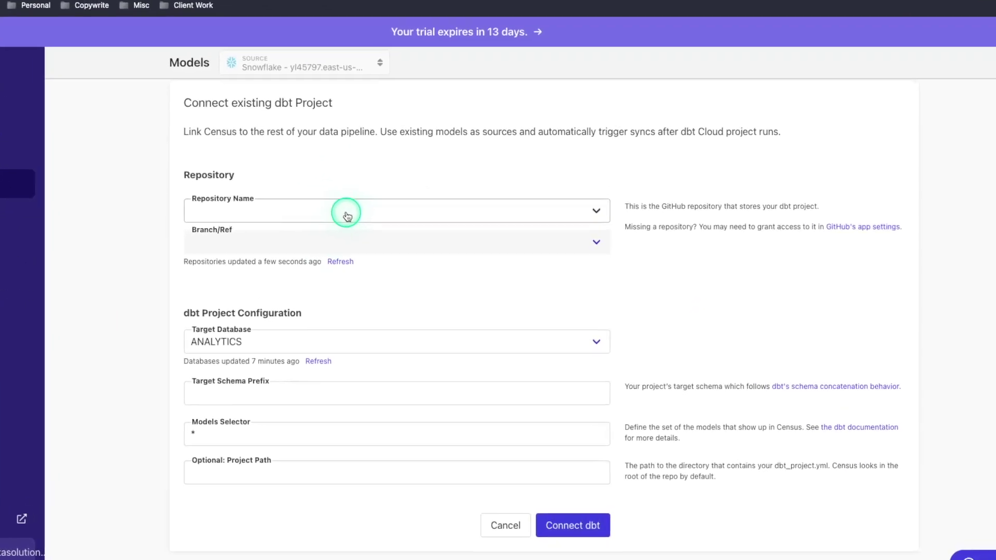
{"action": "left_click", "coordinate": [347, 215]}
{"action": "scroll", "coordinate": [316, 243], "scroll_direction": "up", "scroll_amount": 1}
{"action": "left_click", "coordinate": [292, 284]}
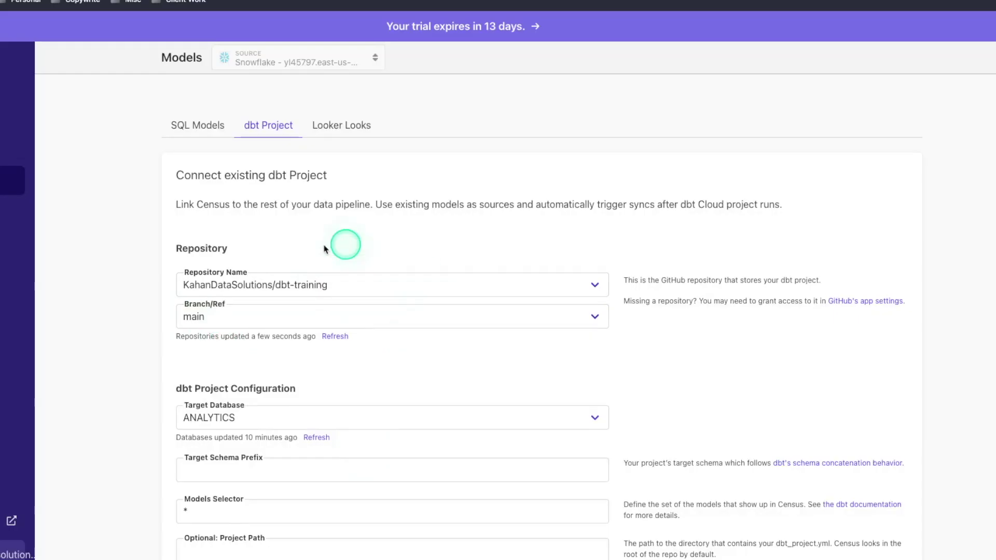
- Set branch main, target database ANALYTICS and target schema prefix marts
{"action": "scroll", "coordinate": [109, 336], "scroll_direction": "down", "scroll_amount": 2}
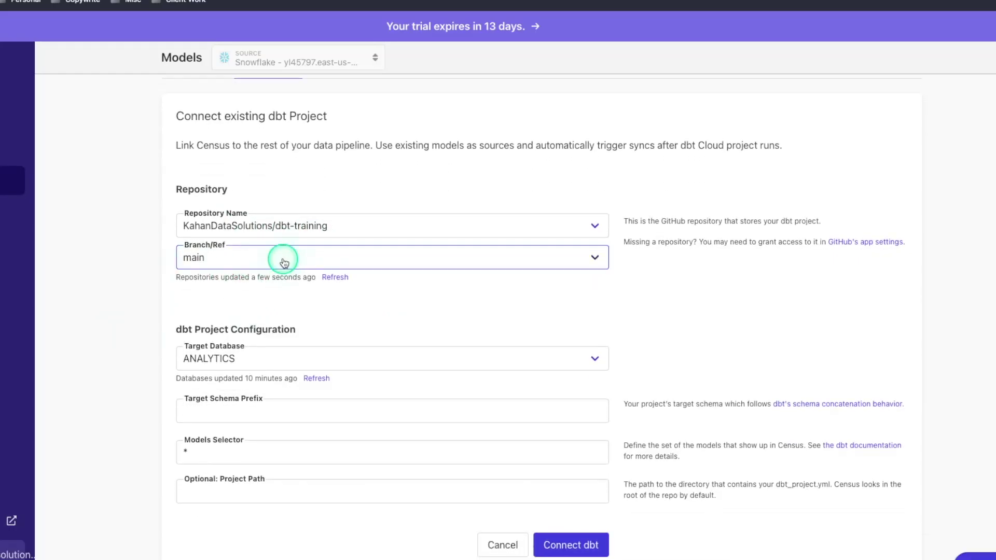
{"action": "left_click", "coordinate": [239, 259]}
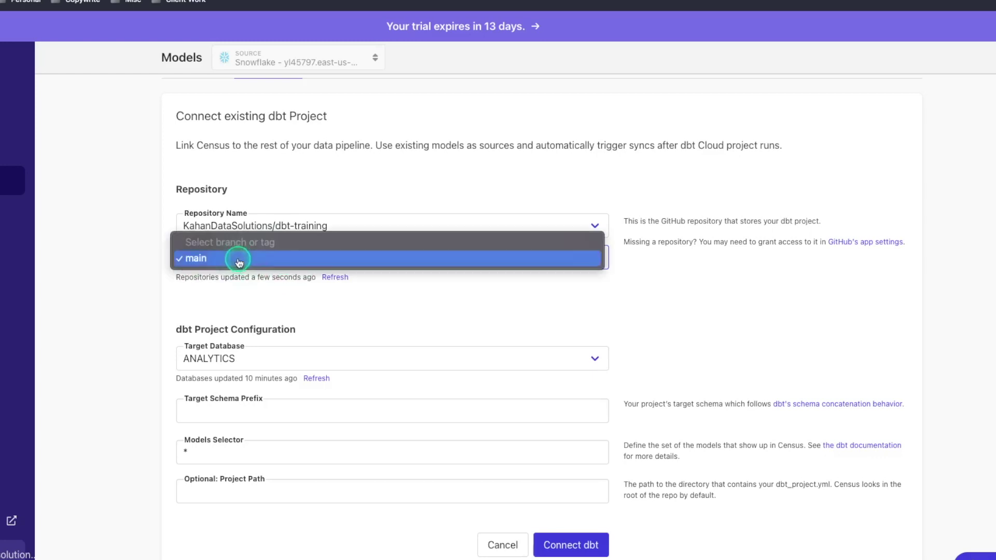
{"action": "left_click", "coordinate": [182, 275]}
{"action": "scroll", "coordinate": [223, 272], "scroll_direction": "down", "scroll_amount": 2}
{"action": "left_click", "coordinate": [236, 273]}
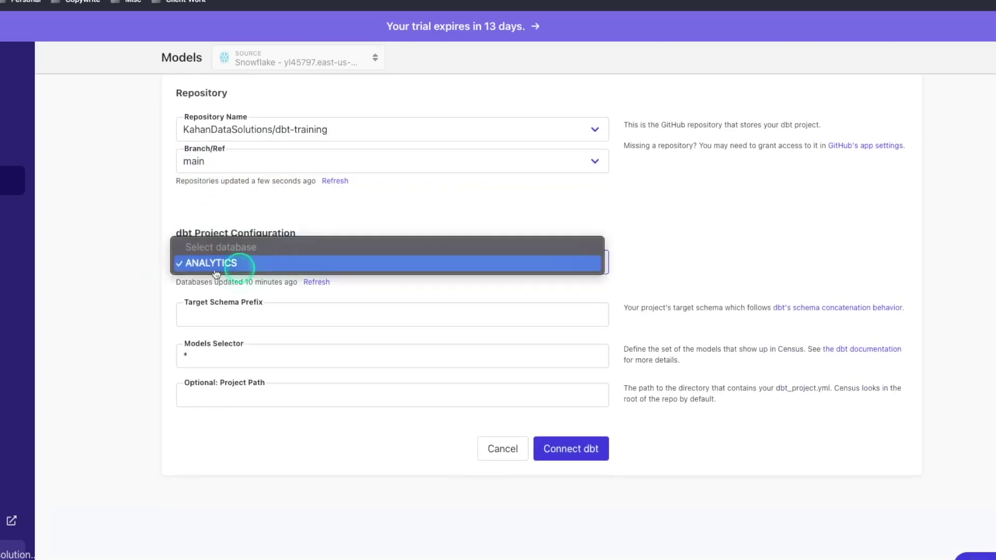
{"action": "left_click", "coordinate": [197, 262]}
{"action": "left_click", "coordinate": [299, 236]}
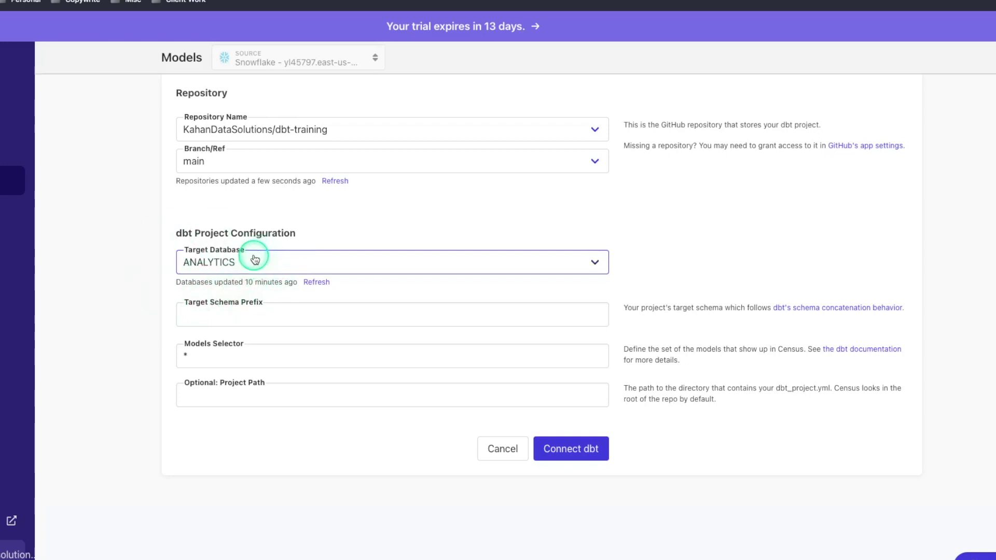
{"action": "left_click", "coordinate": [233, 315]}
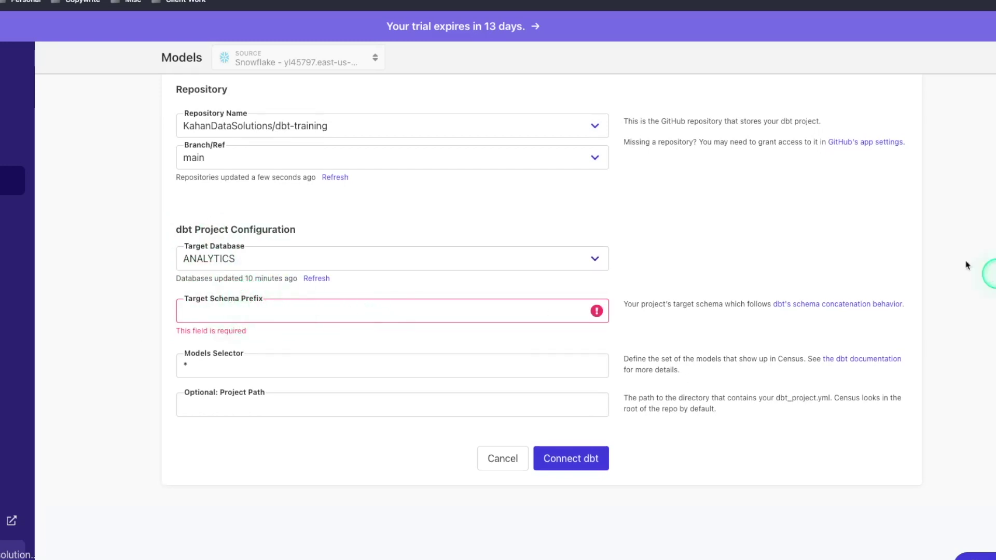
- Review dbt's custom schema naming logic and the Snowflake schemas before returning to the form
{"action": "key", "text": "ctrl+Tab"}
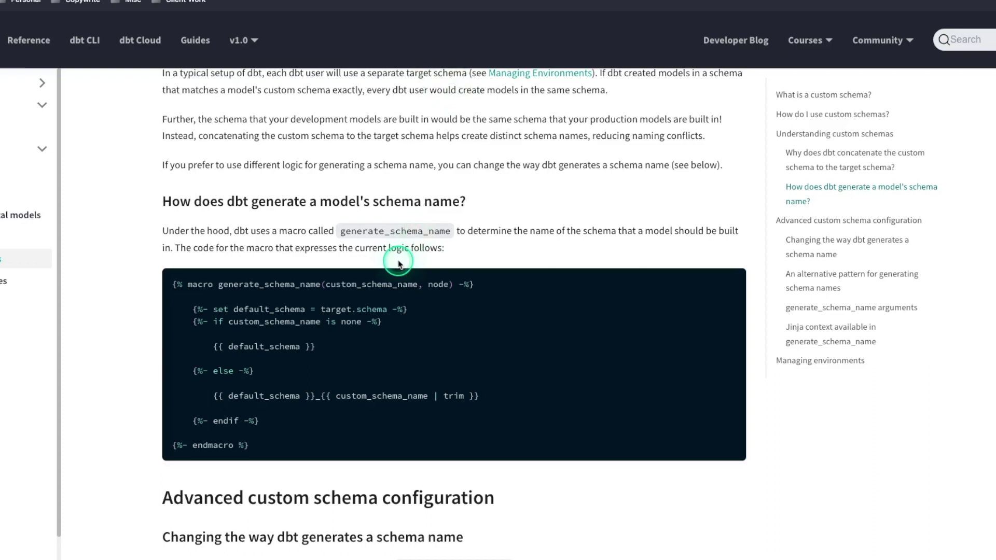
{"action": "left_click_drag", "start_coordinate": [321, 396], "coordinate": [213, 396]}
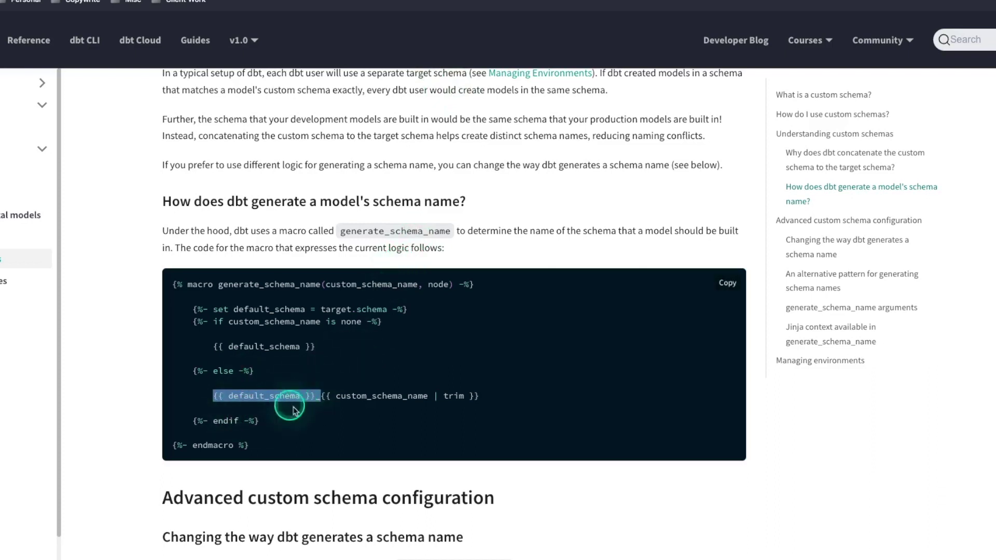
{"action": "left_click", "coordinate": [228, 24]}
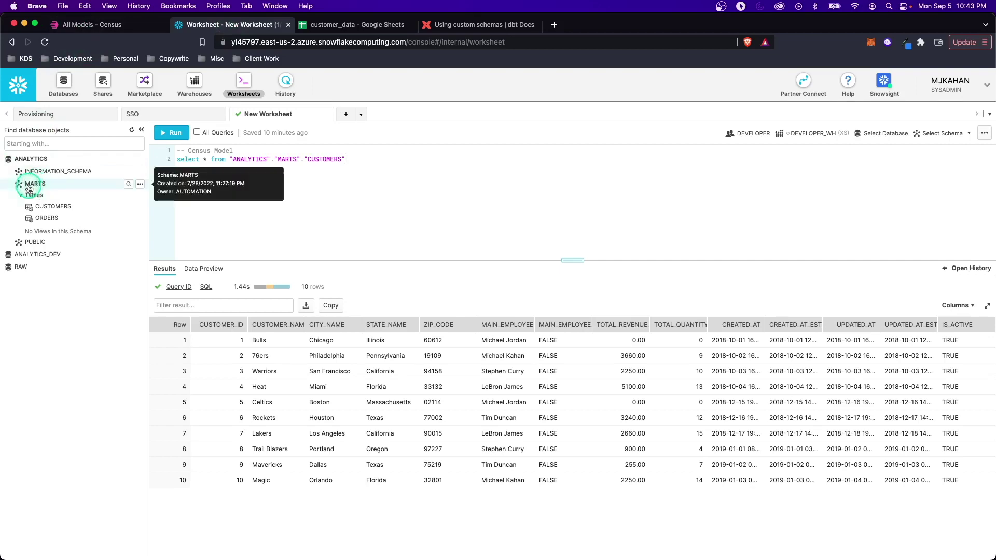
{"action": "left_click", "coordinate": [104, 25]}
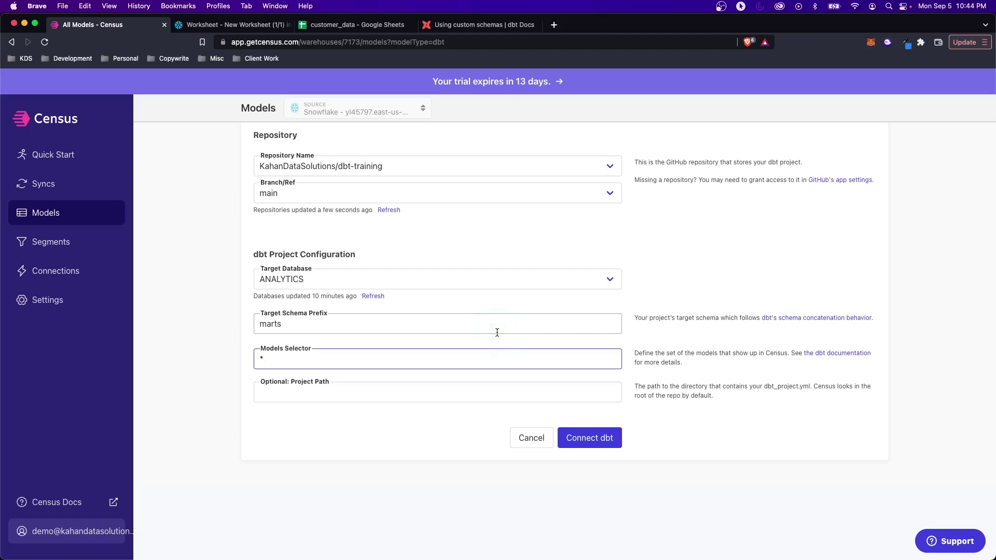
- Leave Project Path empty and submit the dbt-training connection, listing its 12 models
{"action": "key", "text": "Tab"}
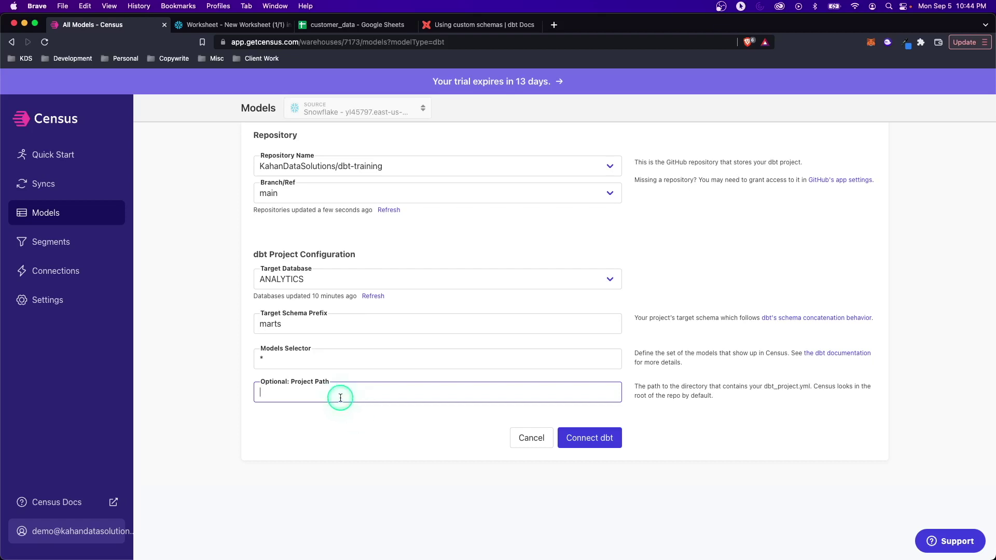
{"action": "scroll", "coordinate": [464, 409], "scroll_direction": "up", "scroll_amount": 3}
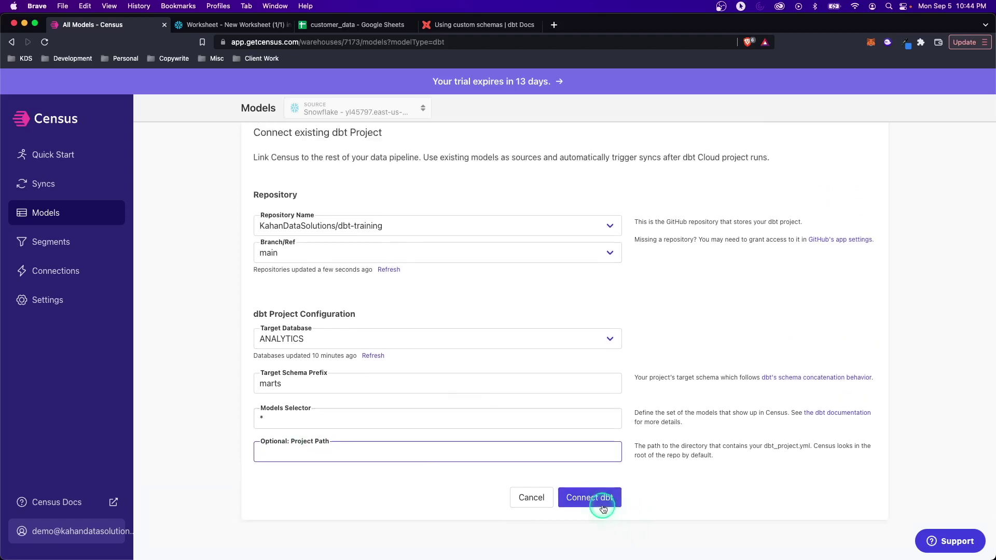
{"action": "left_click", "coordinate": [602, 501]}
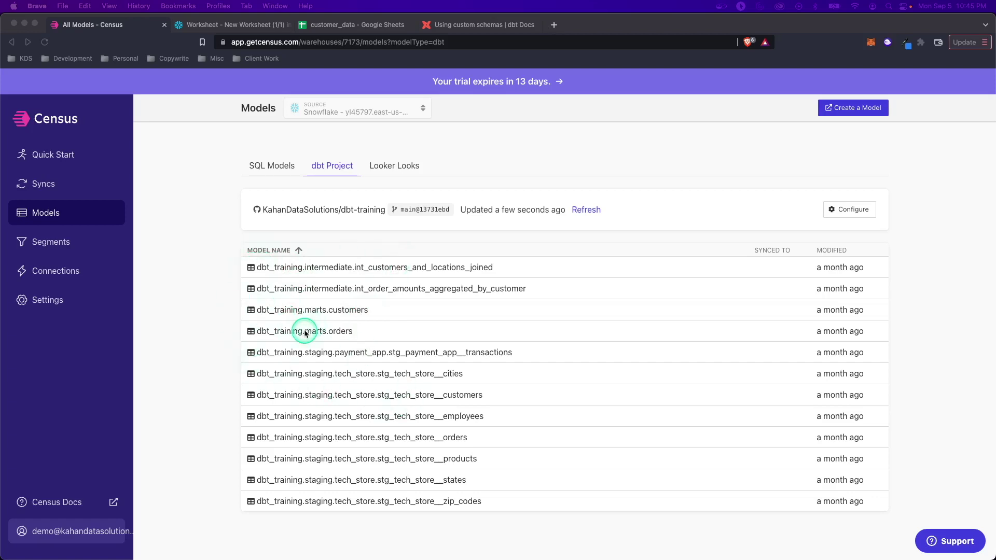
- Change the Models Selector from '*' to 'marts.*' and save the configuration
{"action": "left_click", "coordinate": [849, 209]}
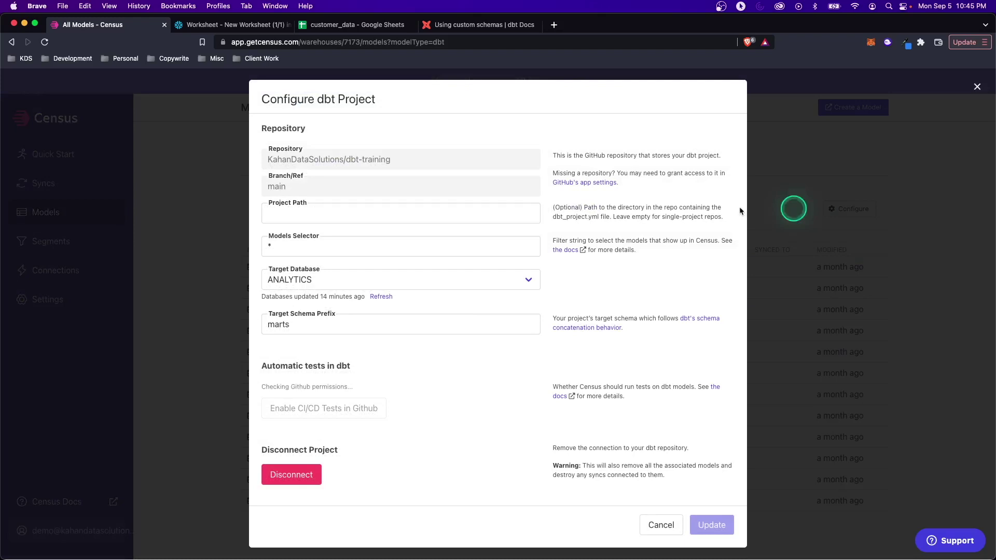
{"action": "double_click", "coordinate": [332, 250]}
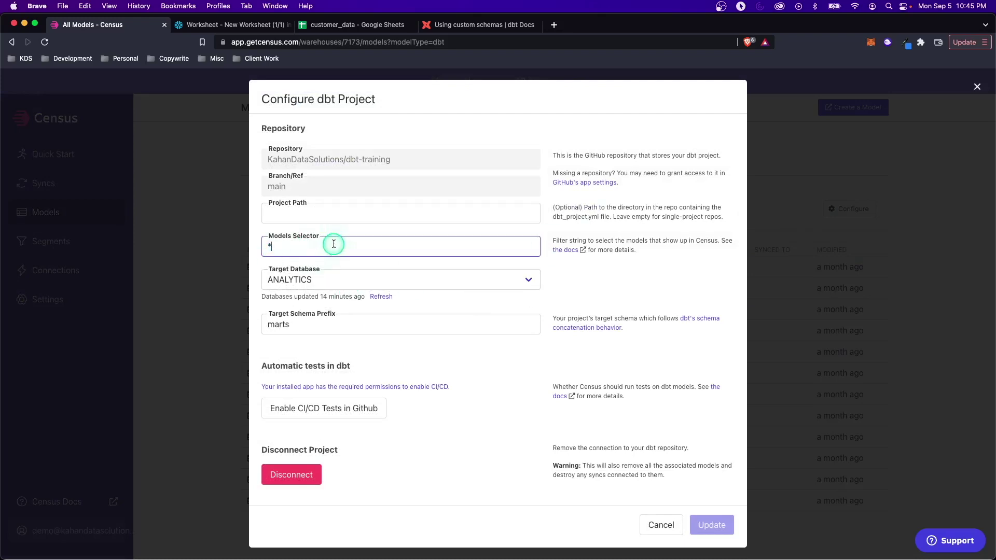
{"action": "key", "text": "BackSpace"}
{"action": "type", "text": "mar"}
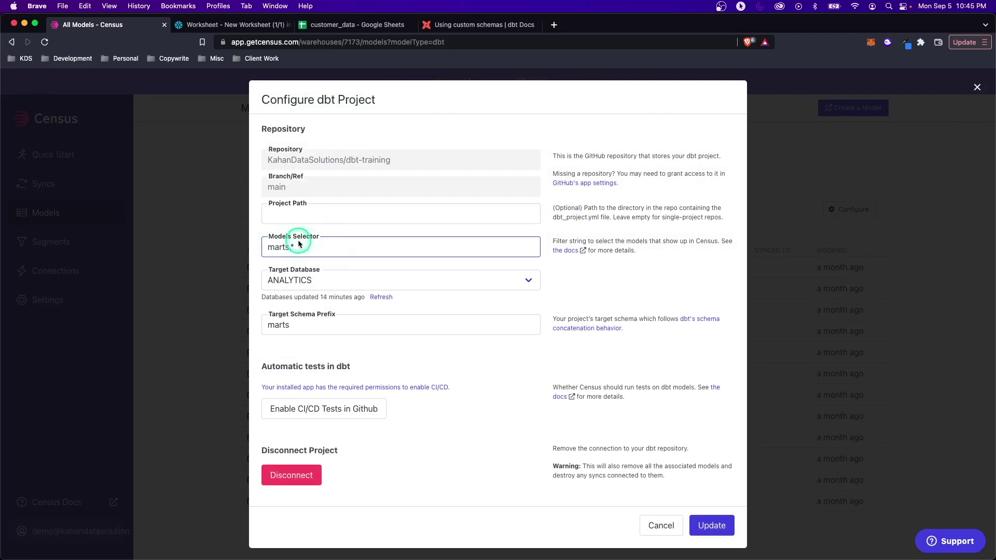
{"action": "type", "text": "ts."}
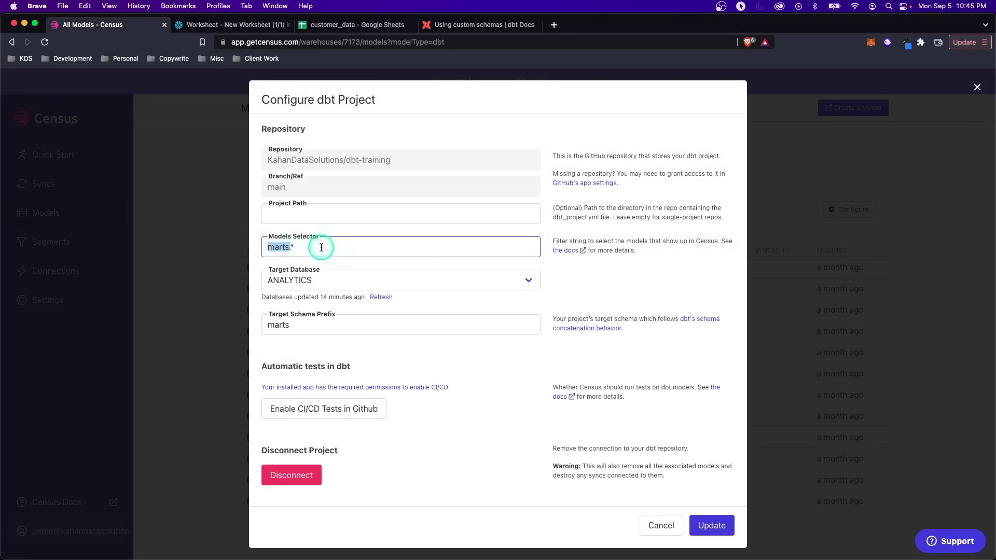
{"action": "left_click", "coordinate": [711, 525]}
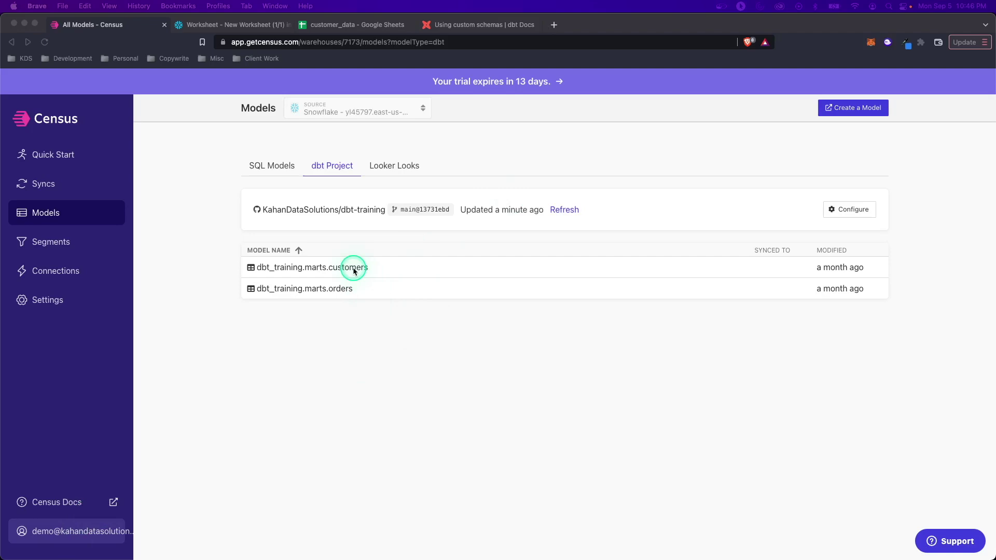
{"action": "left_click", "coordinate": [340, 268]}
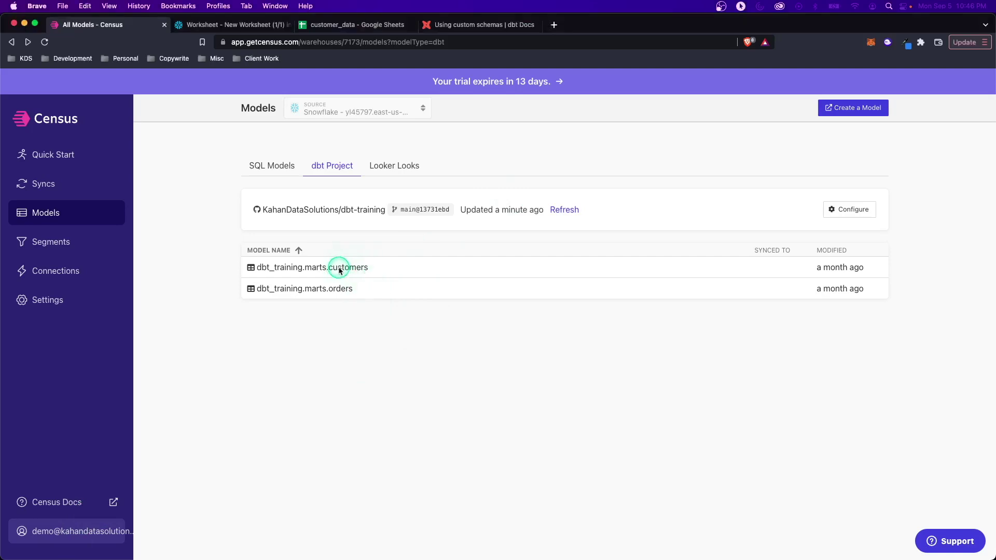
{"action": "left_click", "coordinate": [339, 268]}
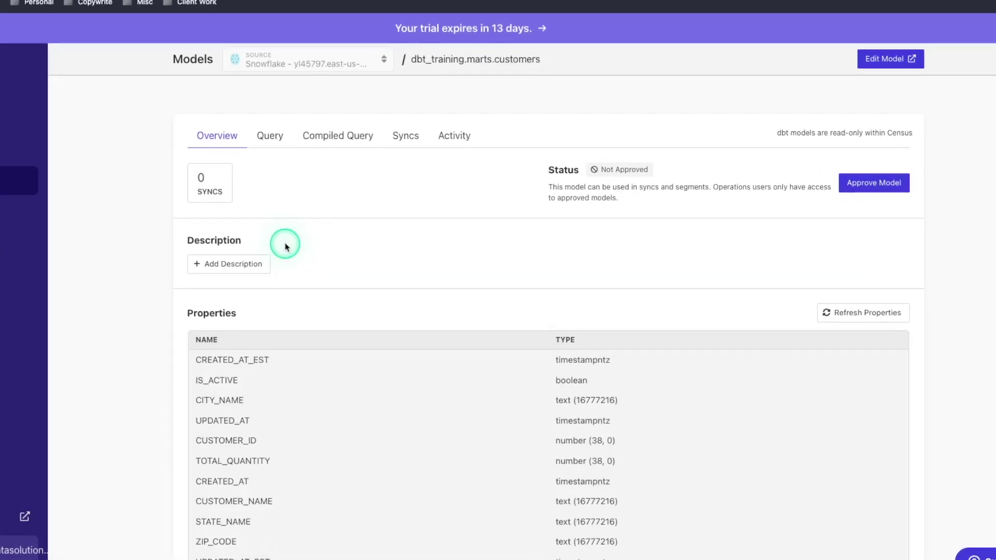
{"action": "scroll", "coordinate": [103, 238], "scroll_direction": "down", "scroll_amount": 3}
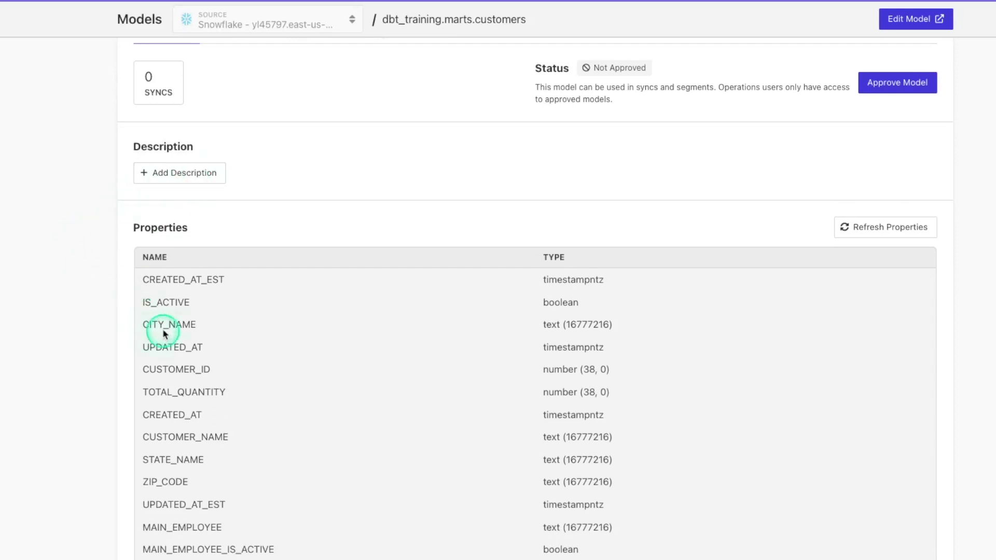
{"action": "scroll", "coordinate": [162, 330], "scroll_direction": "down", "scroll_amount": 2}
{"action": "scroll", "coordinate": [204, 195], "scroll_direction": "down", "scroll_amount": 1}
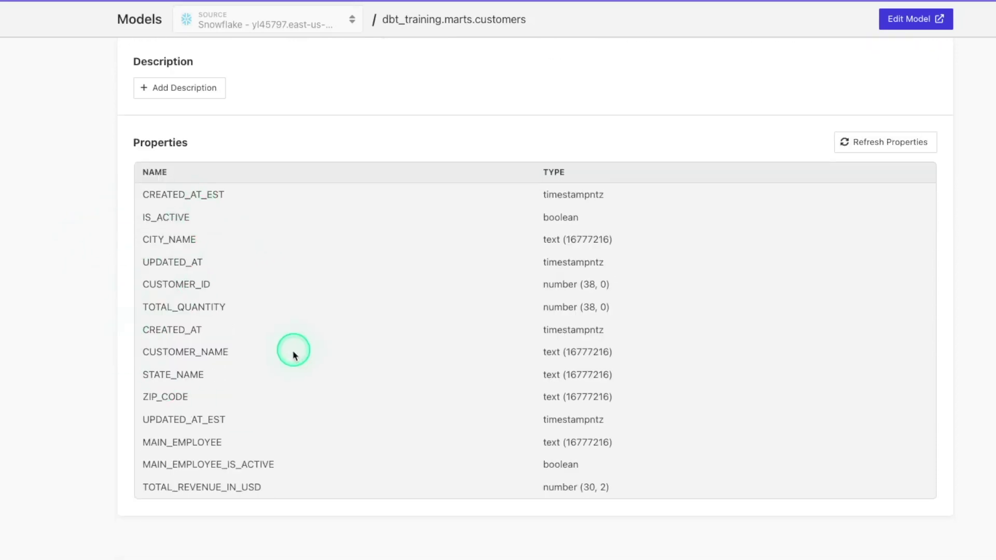
{"action": "scroll", "coordinate": [290, 353], "scroll_direction": "up", "scroll_amount": 5}
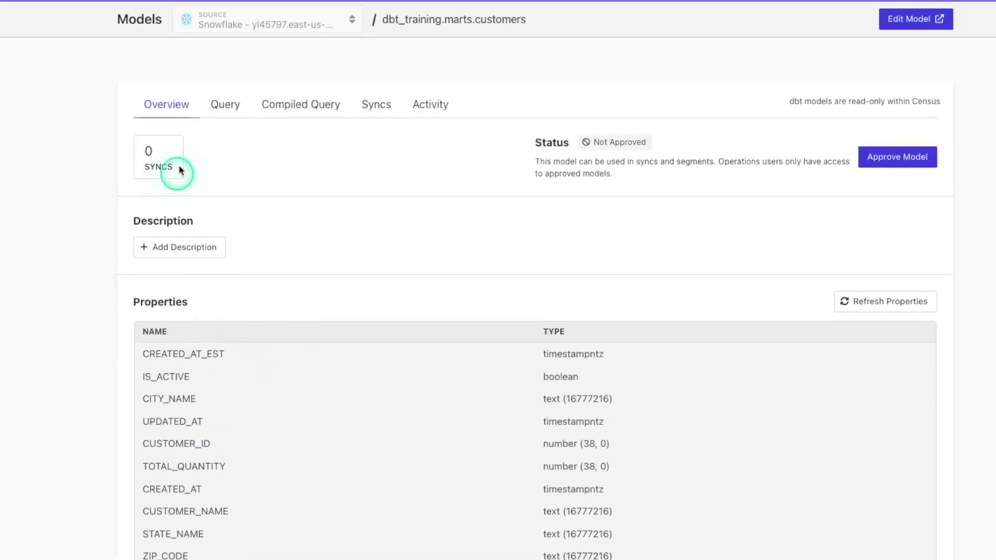
{"action": "left_click", "coordinate": [235, 106]}
{"action": "scroll", "coordinate": [272, 190], "scroll_direction": "down", "scroll_amount": 10}
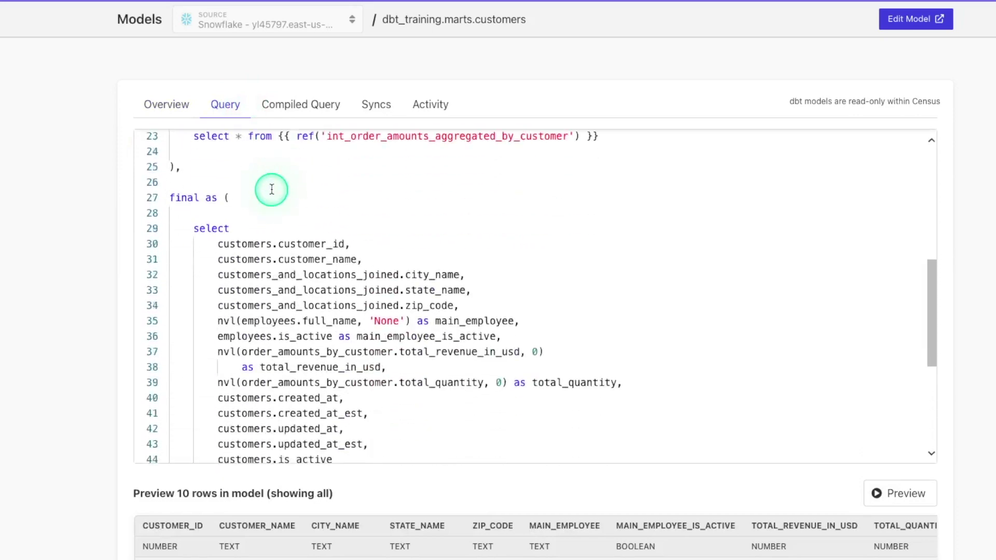
{"action": "scroll", "coordinate": [269, 192], "scroll_direction": "up", "scroll_amount": 2}
{"action": "scroll", "coordinate": [269, 192], "scroll_direction": "up", "scroll_amount": 9}
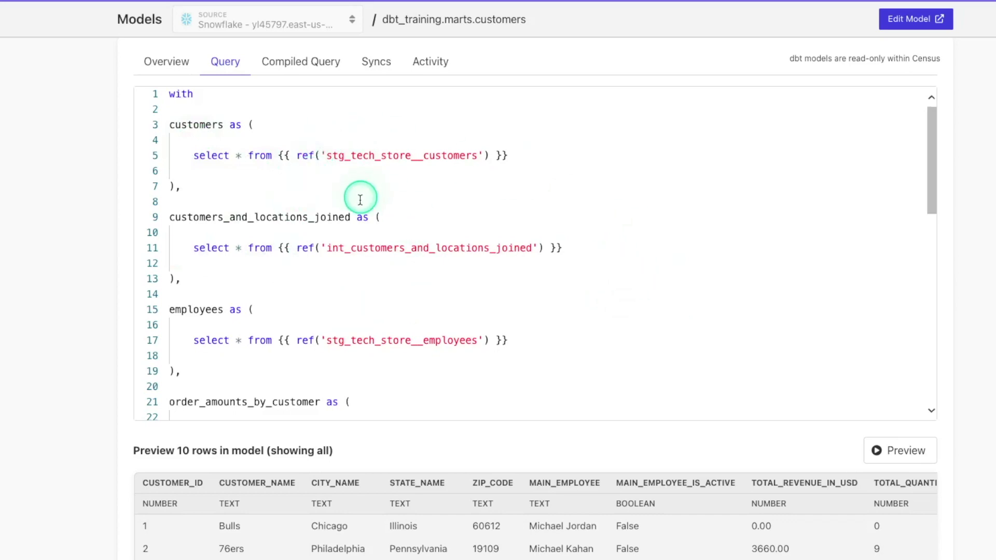
{"action": "scroll", "coordinate": [360, 199], "scroll_direction": "down", "scroll_amount": 9}
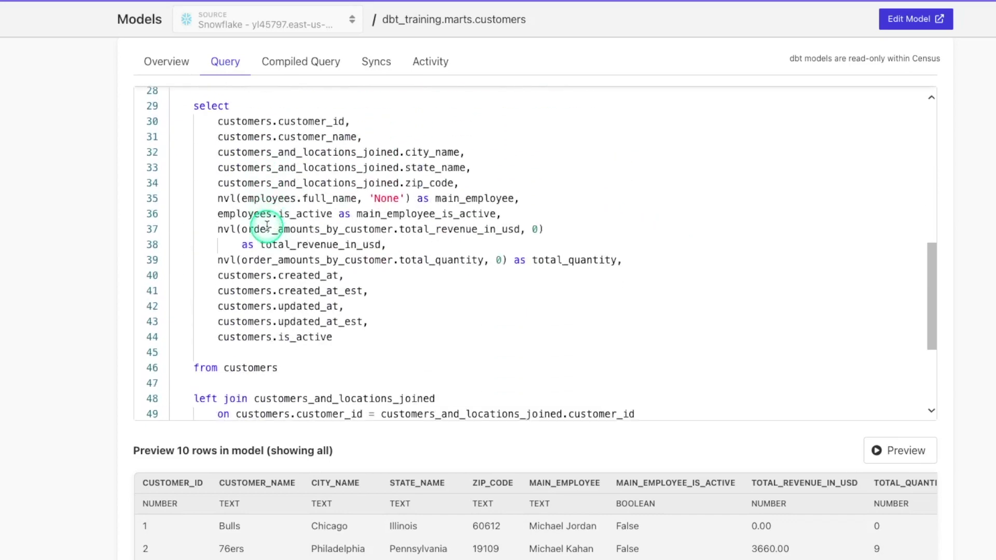
{"action": "scroll", "coordinate": [262, 227], "scroll_direction": "up", "scroll_amount": 9}
{"action": "scroll", "coordinate": [111, 224], "scroll_direction": "down", "scroll_amount": 4}
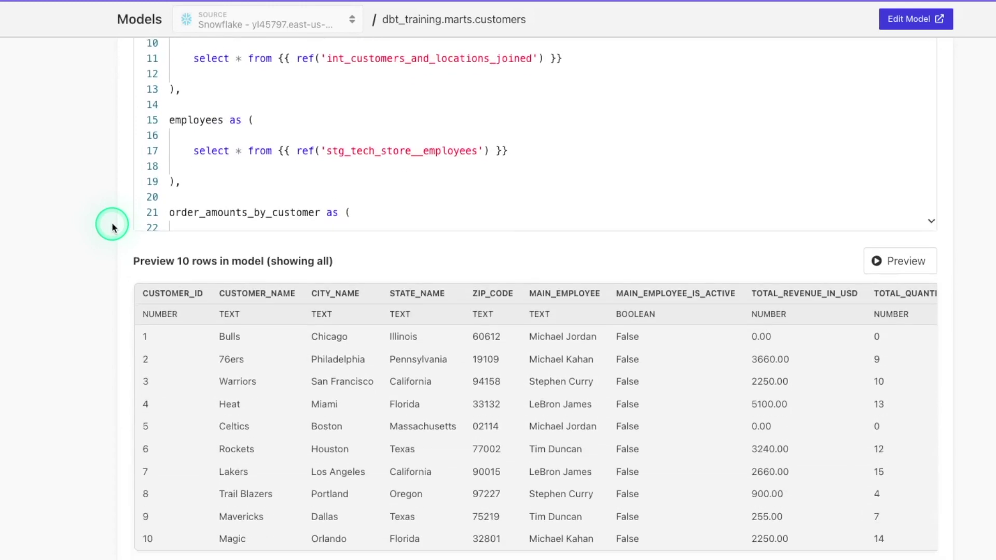
{"action": "scroll", "coordinate": [922, 380], "scroll_direction": "up", "scroll_amount": 2}
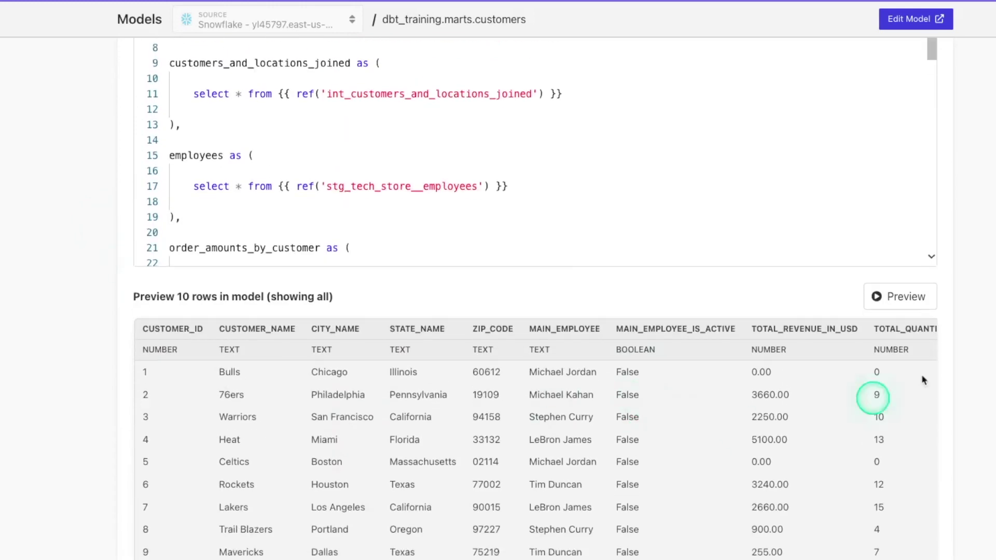
{"action": "scroll", "coordinate": [358, 233], "scroll_direction": "down", "scroll_amount": 2}
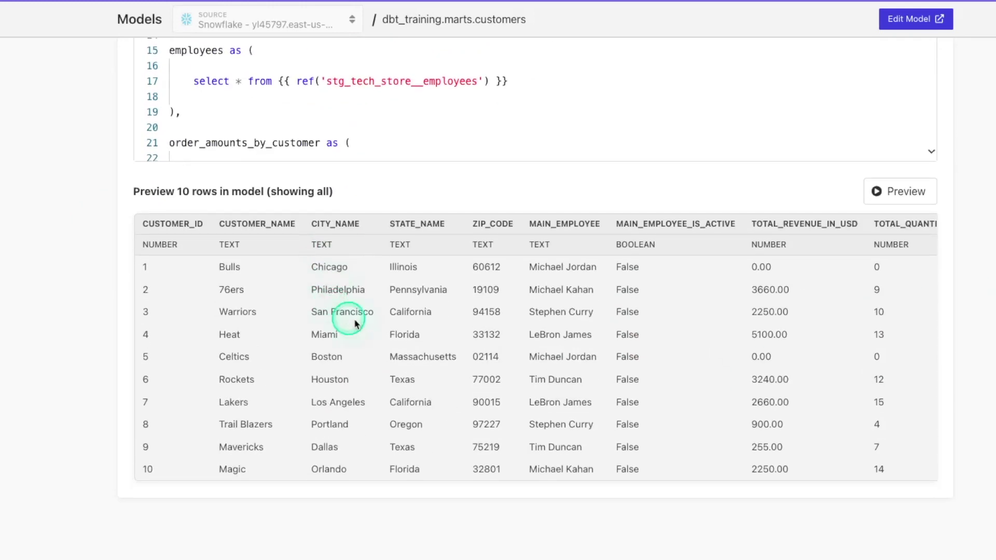
{"action": "scroll", "coordinate": [488, 363], "scroll_direction": "up", "scroll_amount": 5}
{"action": "left_click", "coordinate": [301, 104]}
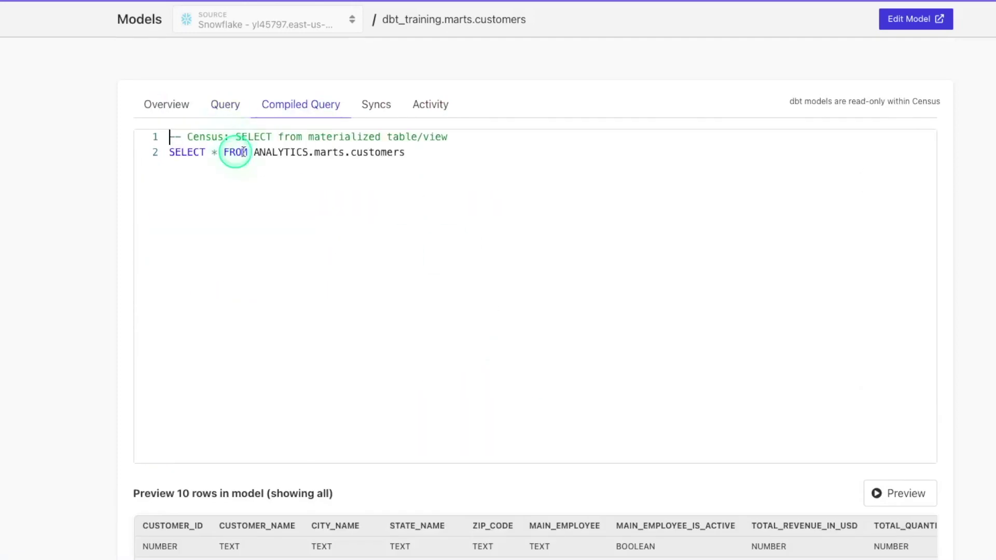
{"action": "left_click_drag", "start_coordinate": [418, 154], "coordinate": [55, 147]}
{"action": "left_click", "coordinate": [416, 167]}
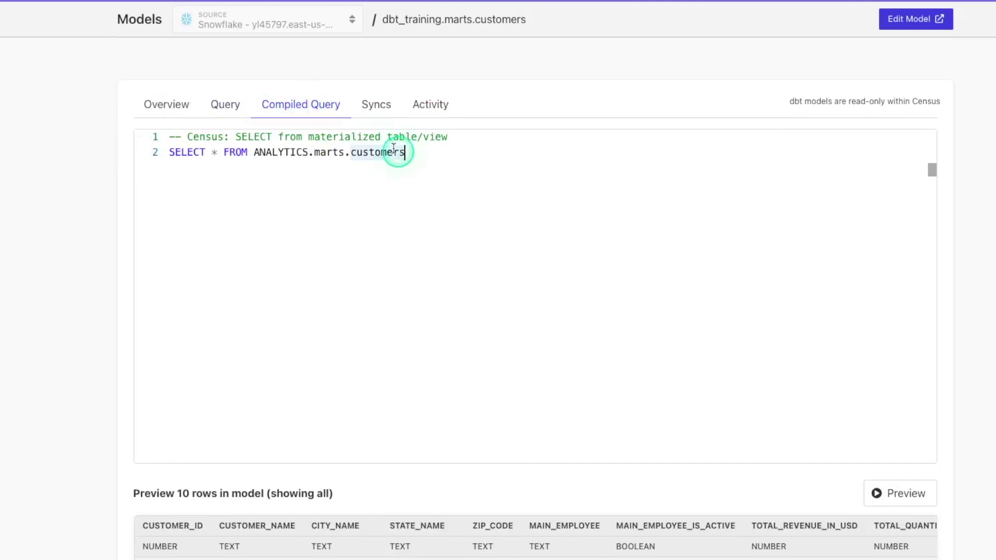
{"action": "left_click", "coordinate": [384, 109]}
{"action": "left_click", "coordinate": [410, 108]}
{"action": "left_click", "coordinate": [377, 110]}
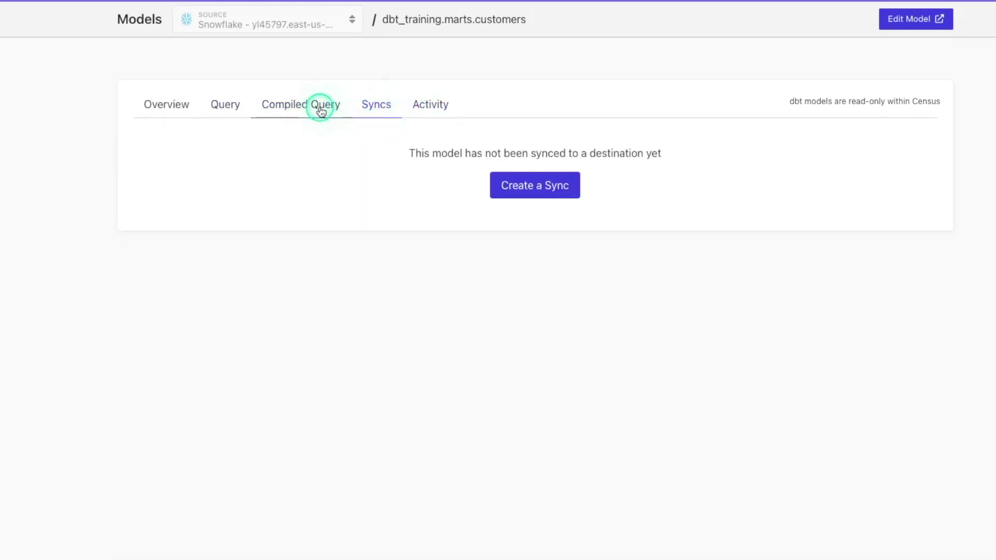
{"action": "left_click", "coordinate": [316, 106]}
{"action": "left_click", "coordinate": [225, 104]}
- Approve the dbt_training.marts.customers model from its Overview tab
{"action": "left_click", "coordinate": [162, 104]}
{"action": "scroll", "coordinate": [594, 149], "scroll_direction": "down", "scroll_amount": 1}
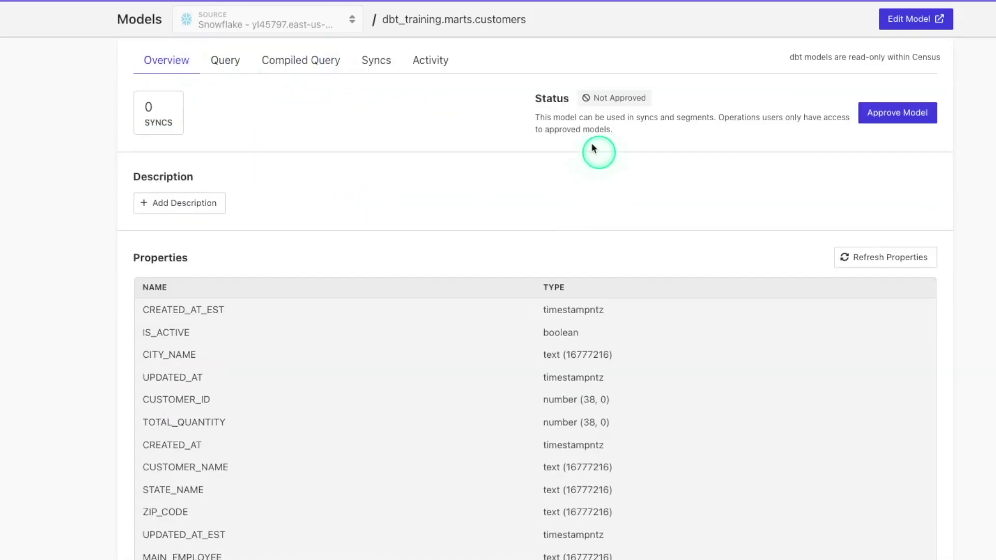
{"action": "left_click", "coordinate": [902, 120]}
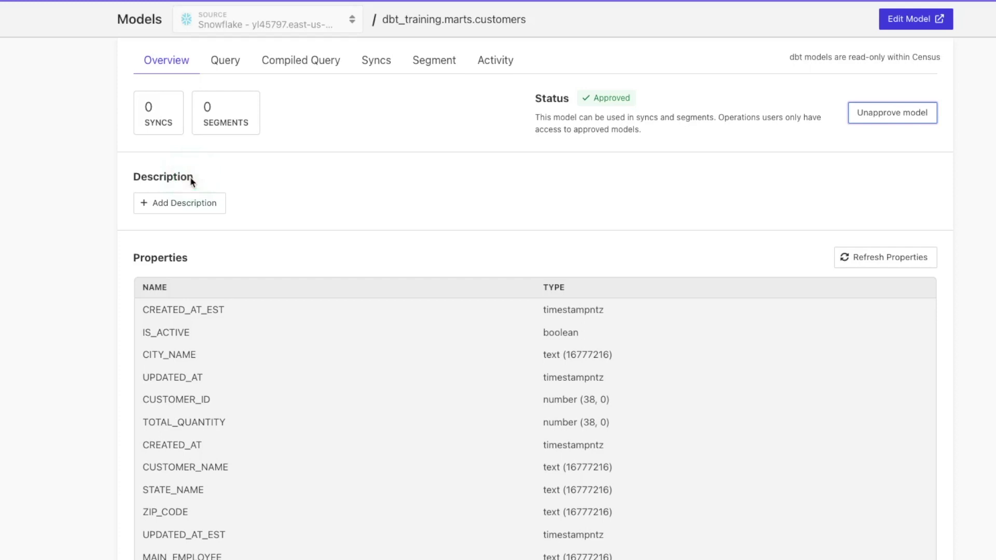
{"action": "left_click", "coordinate": [166, 180]}
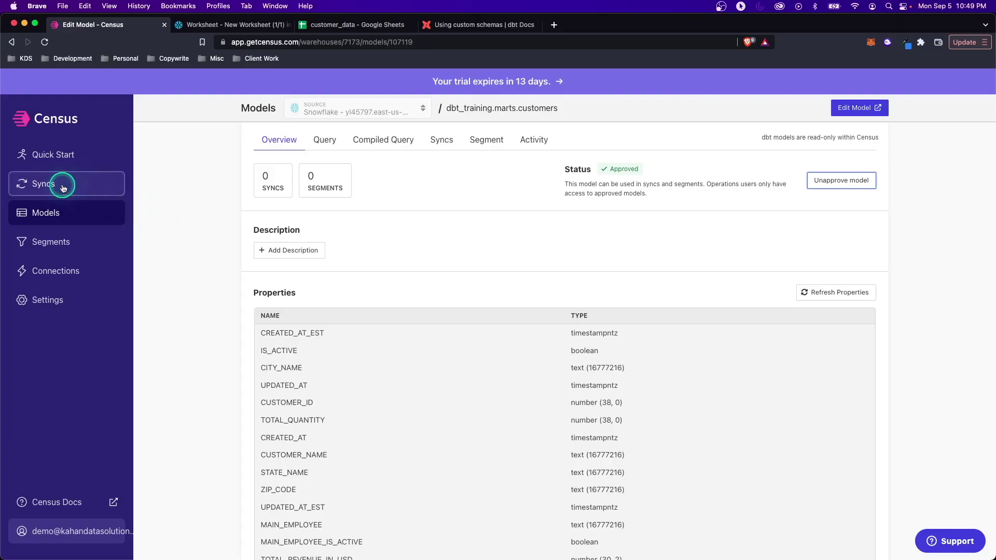
- Create a new sync with dbt_training.marts.customers as the source for Google Sheets customers
{"action": "left_click", "coordinate": [62, 187]}
{"action": "left_click", "coordinate": [542, 269]}
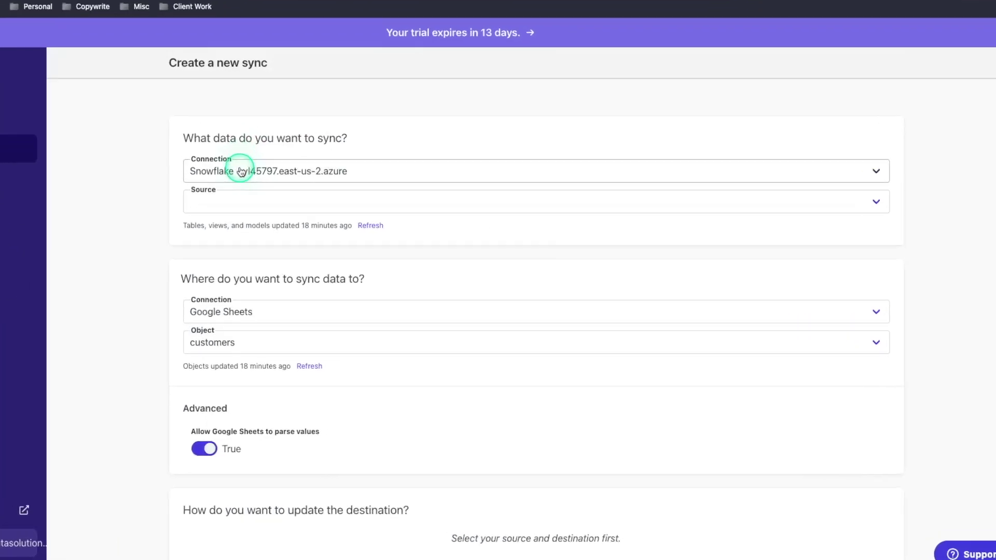
{"action": "left_click", "coordinate": [186, 179]}
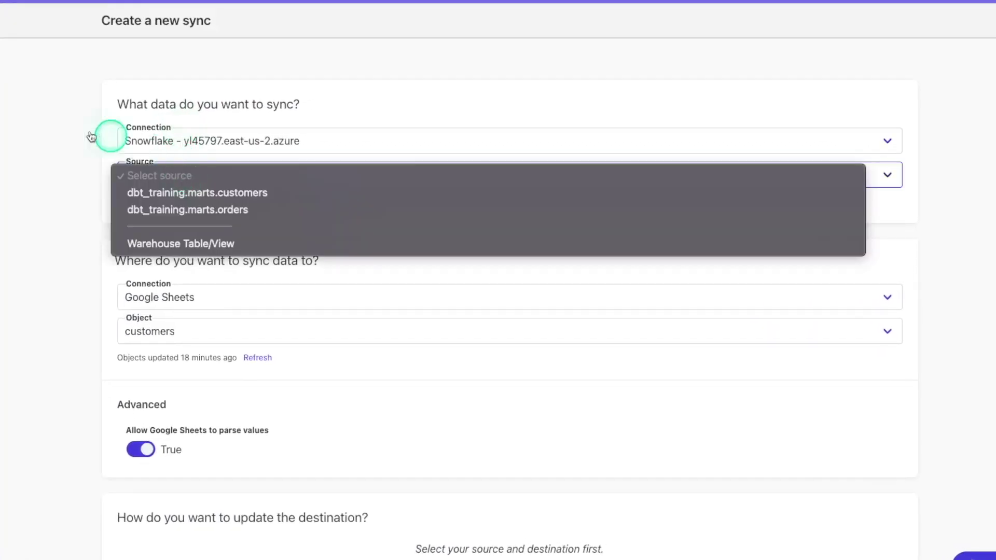
{"action": "left_click", "coordinate": [110, 136]}
{"action": "left_click", "coordinate": [177, 181]}
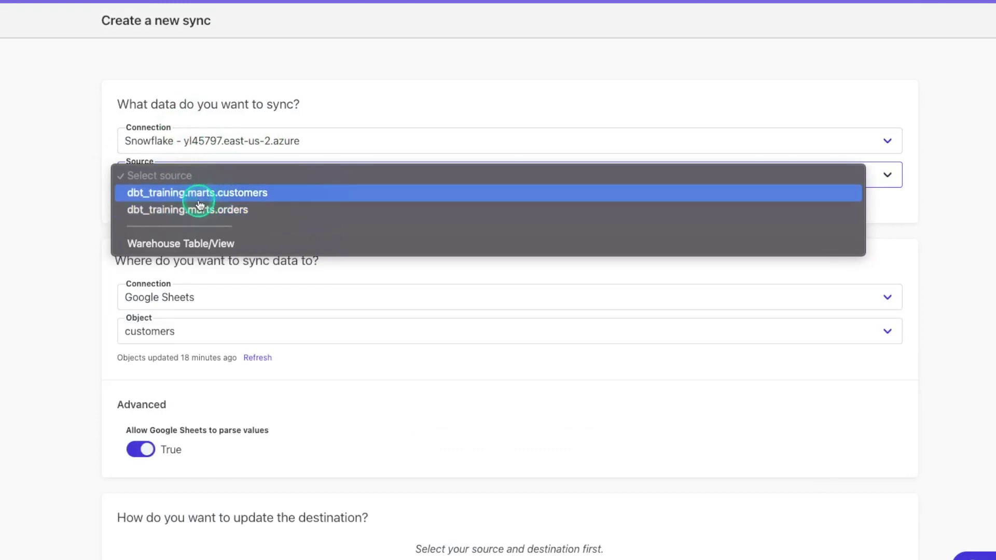
{"action": "left_click", "coordinate": [199, 251]}
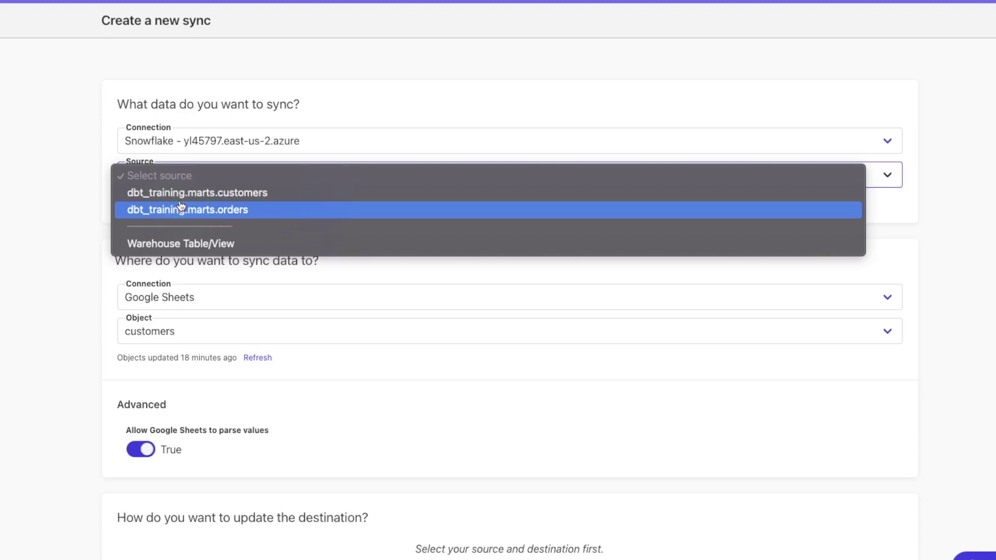
{"action": "left_click", "coordinate": [228, 199]}
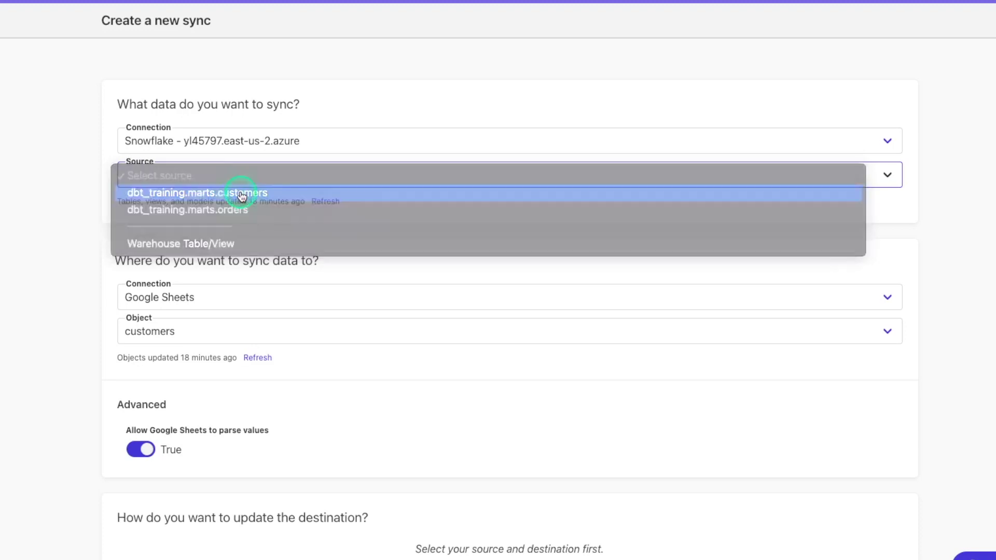
{"action": "scroll", "coordinate": [212, 279], "scroll_direction": "down", "scroll_amount": 2}
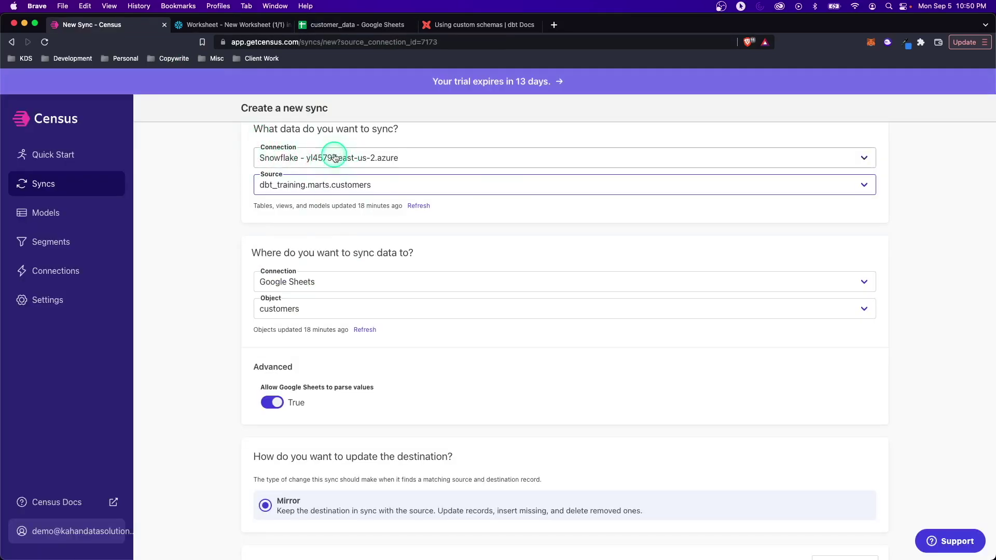
- Create the sync with 'Run a sync now?' enabled so it runs immediately
{"action": "scroll", "coordinate": [269, 379], "scroll_direction": "down", "scroll_amount": 10}
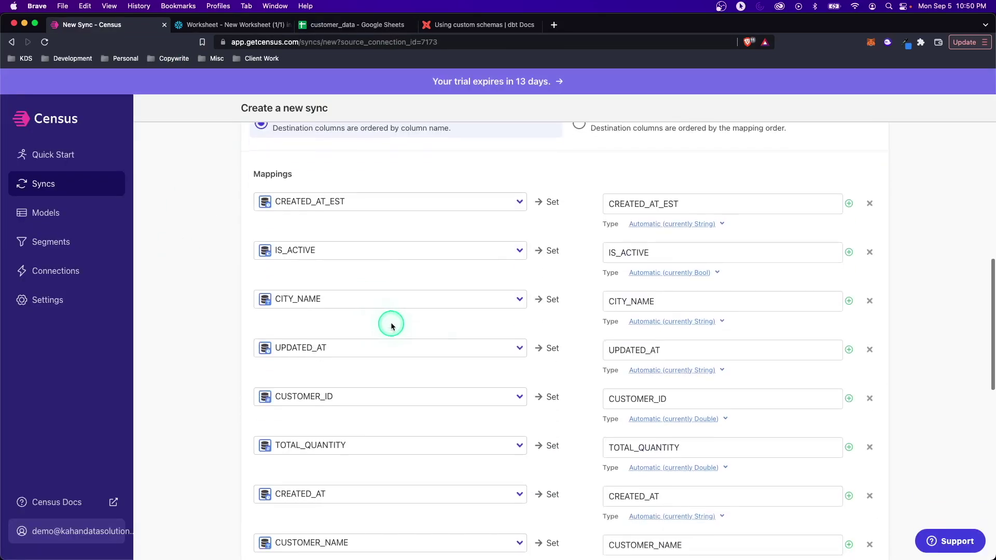
{"action": "scroll", "coordinate": [443, 329], "scroll_direction": "down", "scroll_amount": 10}
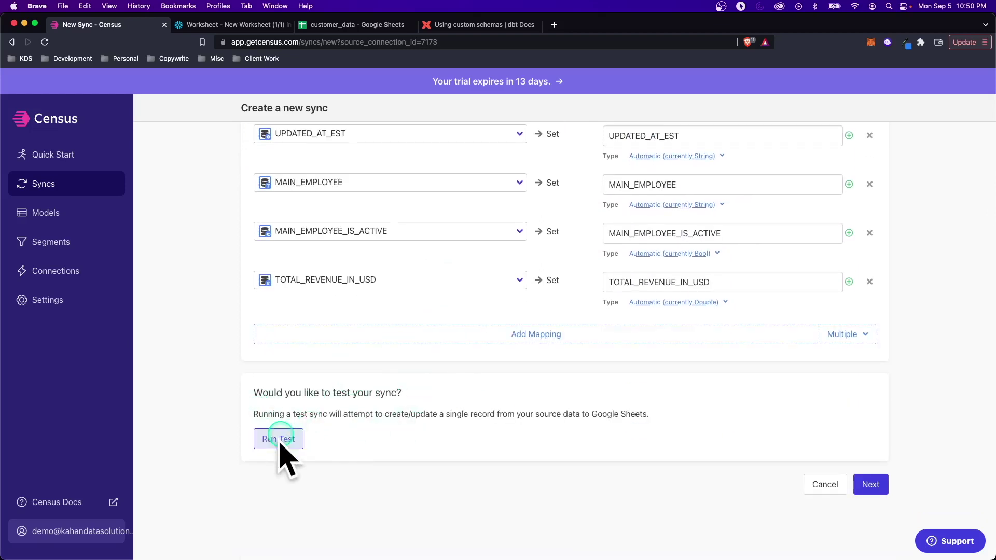
{"action": "left_click", "coordinate": [865, 490]}
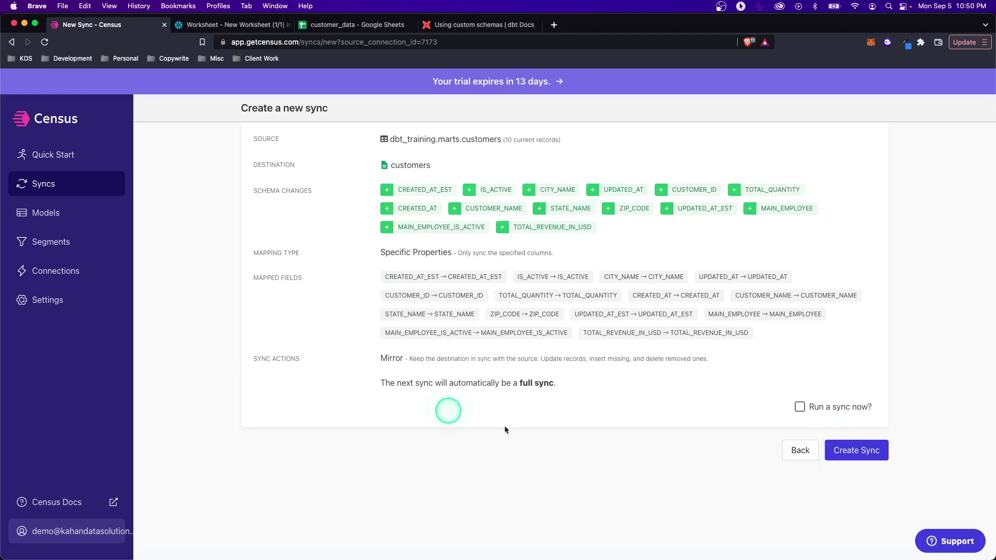
{"action": "scroll", "coordinate": [591, 325], "scroll_direction": "up", "scroll_amount": 2}
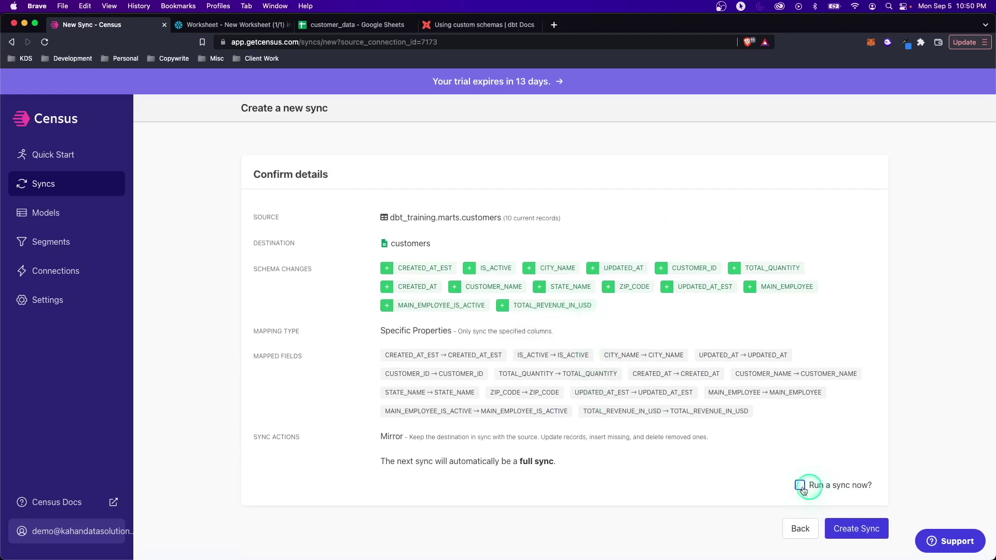
{"action": "left_click", "coordinate": [801, 485]}
{"action": "scroll", "coordinate": [830, 487], "scroll_direction": "down", "scroll_amount": 2}
{"action": "left_click", "coordinate": [848, 490]}
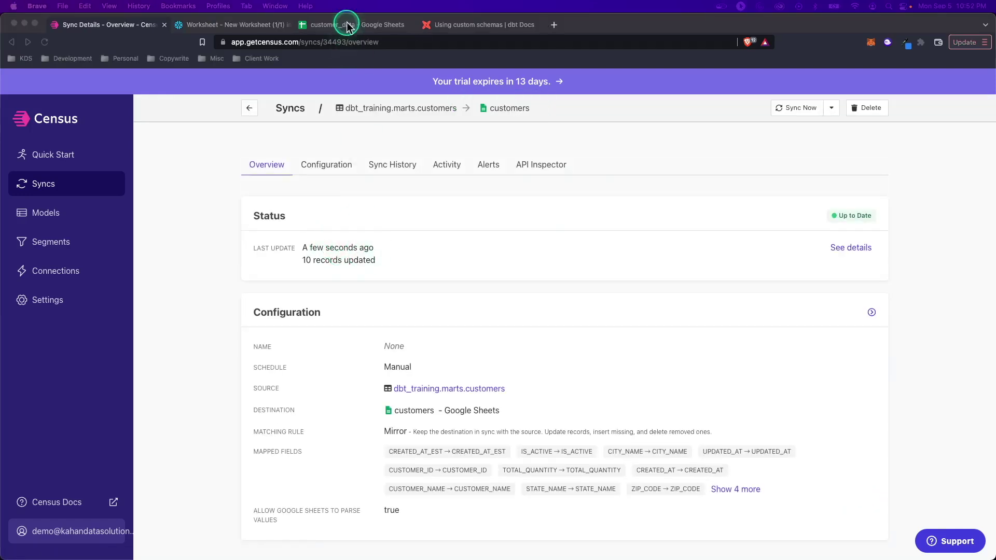
- Check and copy the 10 synced rows (A1:N11) in the customer_data sheet
{"action": "left_click", "coordinate": [347, 26]}
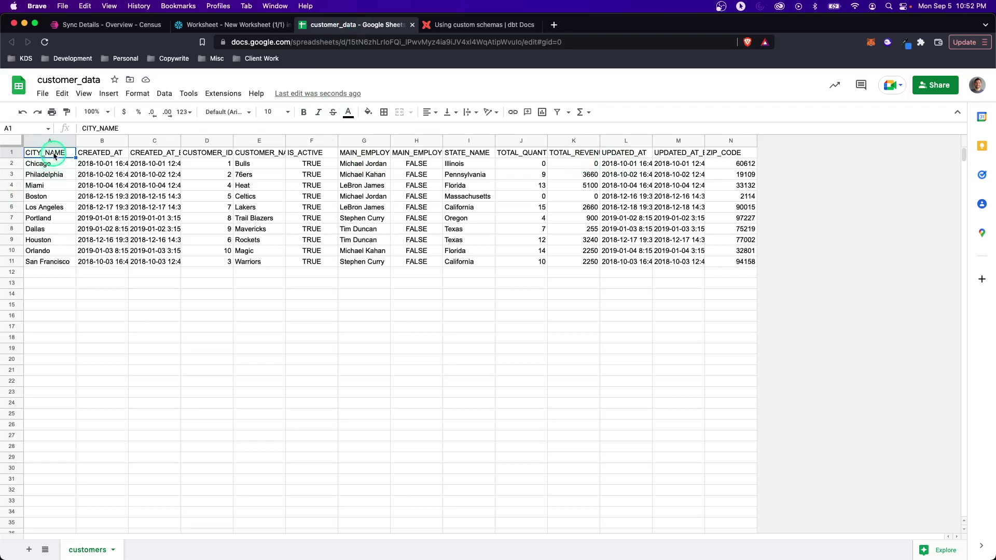
{"action": "left_click_drag", "start_coordinate": [54, 156], "coordinate": [738, 266]}
{"action": "key", "text": "cmd+c"}
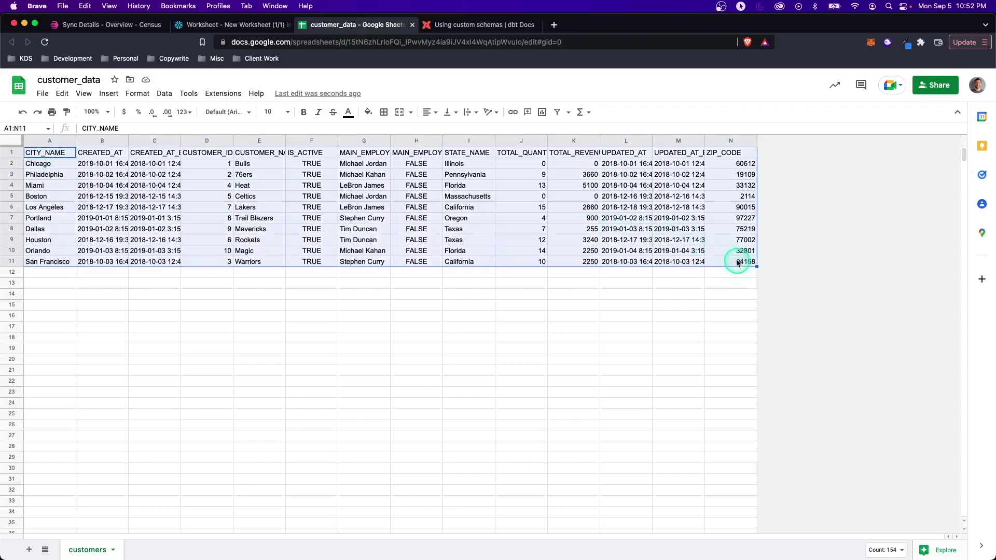
{"action": "left_click", "coordinate": [109, 25]}
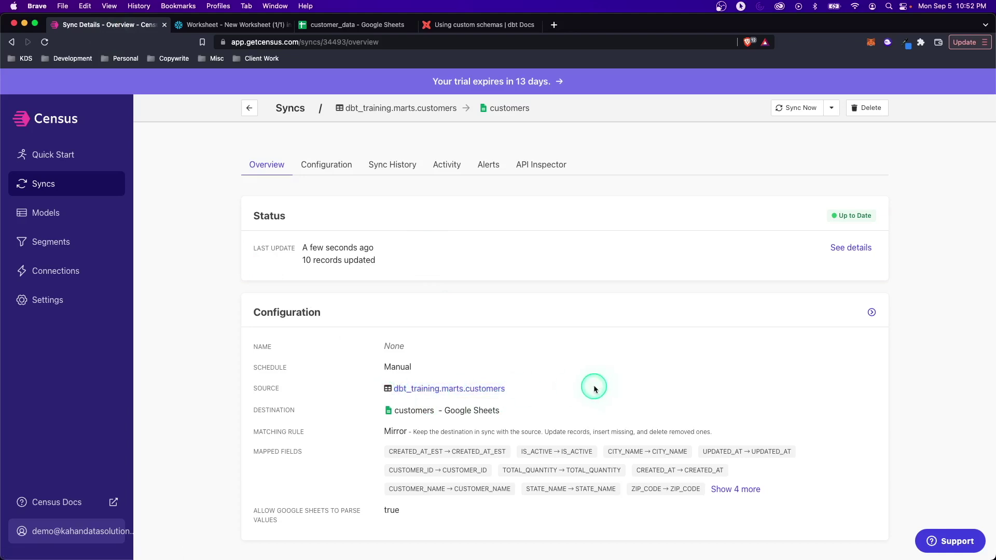
- Go back to the dbt Project models list showing customers synced to Google Sheets
{"action": "key", "text": "cmd+["}
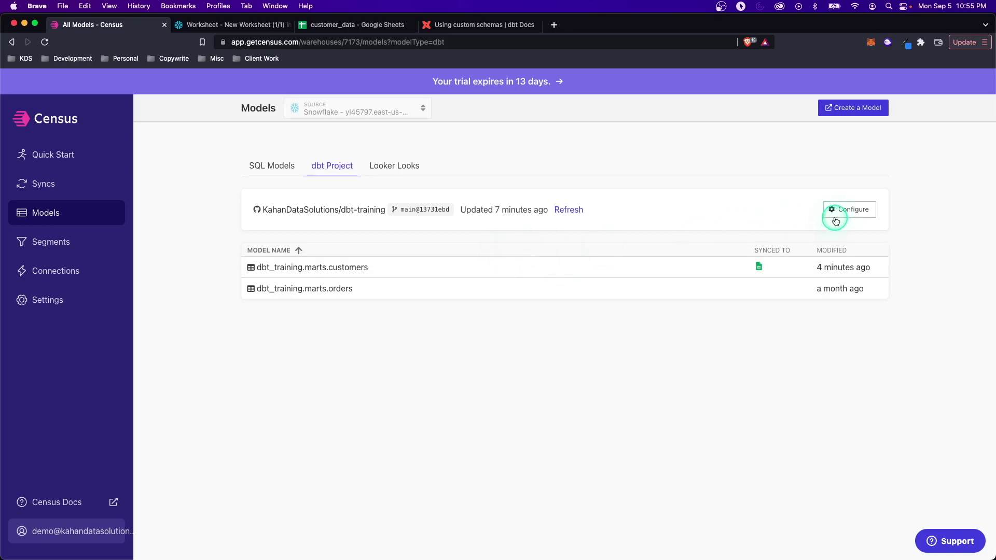
- Enable CI/CD tests in GitHub for the dbt project, noting the no-open-PRs message
{"action": "left_click", "coordinate": [840, 212]}
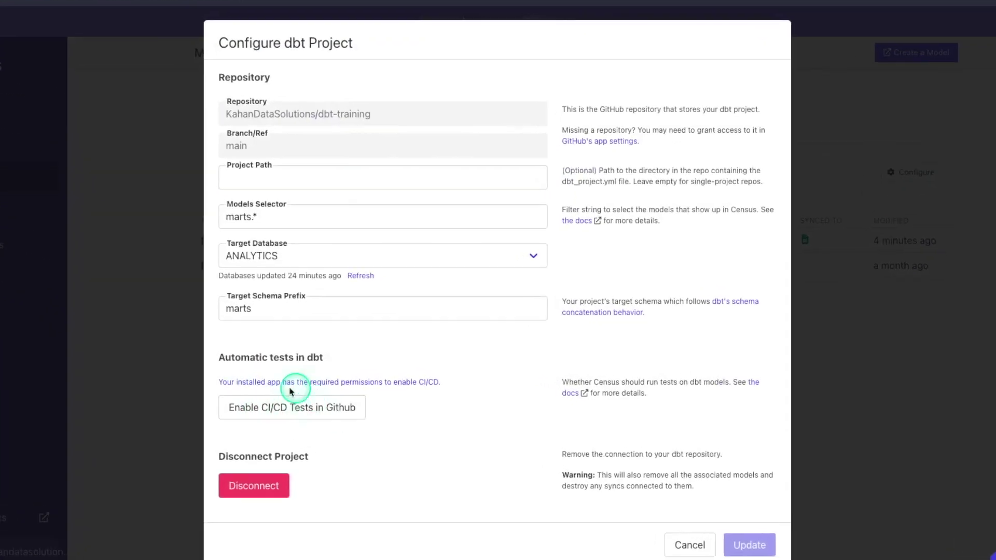
{"action": "triple_click", "coordinate": [227, 360]}
{"action": "left_click", "coordinate": [234, 361]}
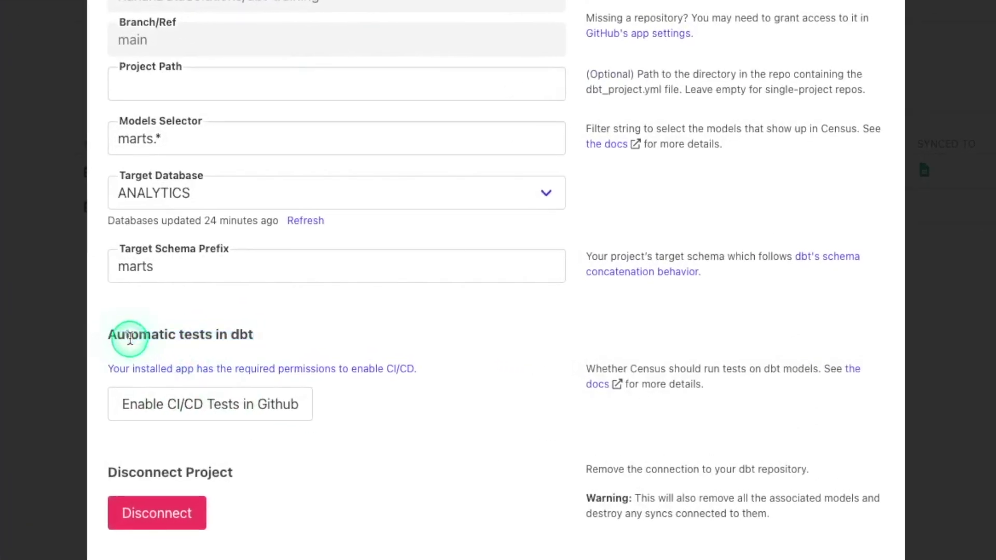
{"action": "left_click", "coordinate": [266, 415]}
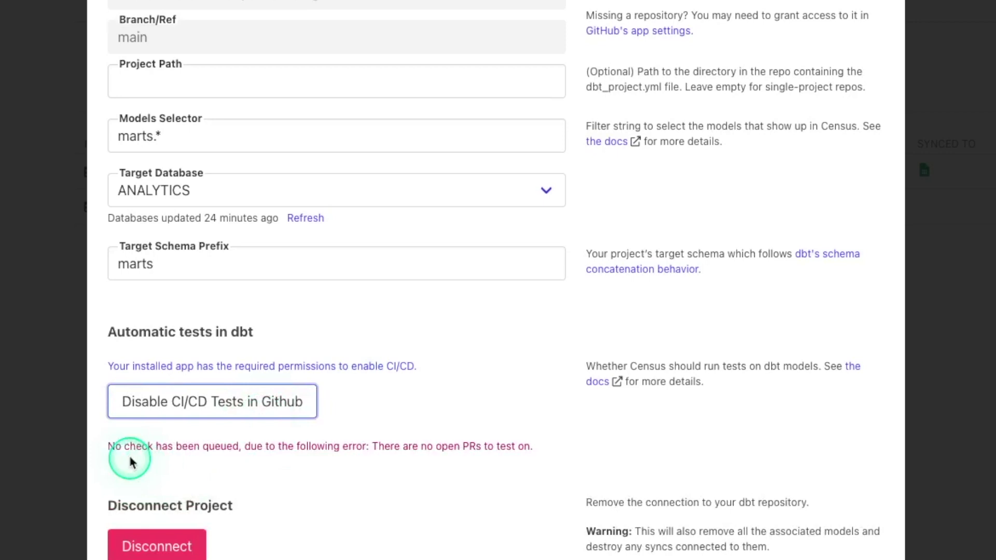
{"action": "left_click", "coordinate": [110, 452]}
{"action": "left_click_drag", "start_coordinate": [245, 449], "coordinate": [511, 451]}
{"action": "left_click", "coordinate": [507, 459]}
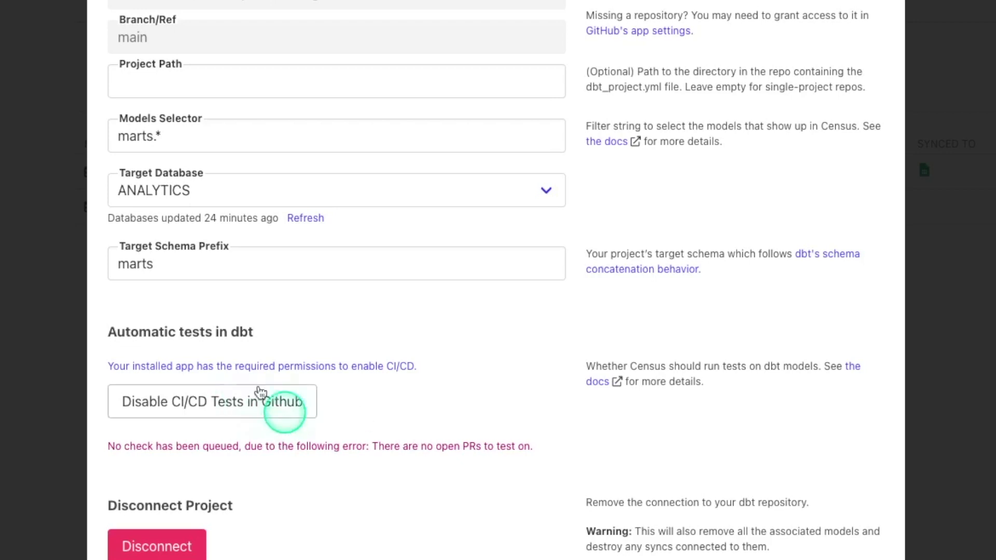
{"action": "left_click_drag", "start_coordinate": [284, 413], "coordinate": [298, 427]}
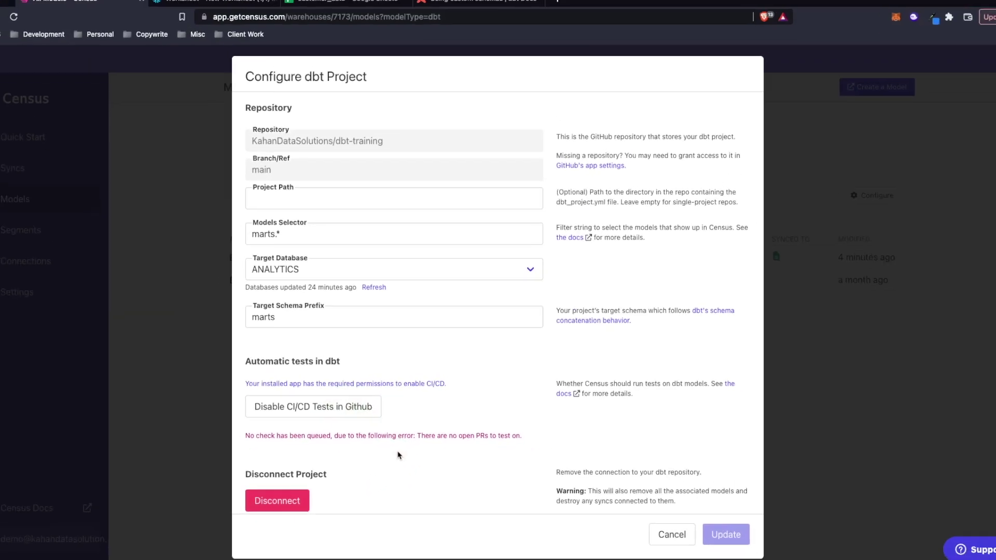
- Open pull request 'new change' merging census-checks into main on GitHub
{"action": "left_click", "coordinate": [590, 24]}
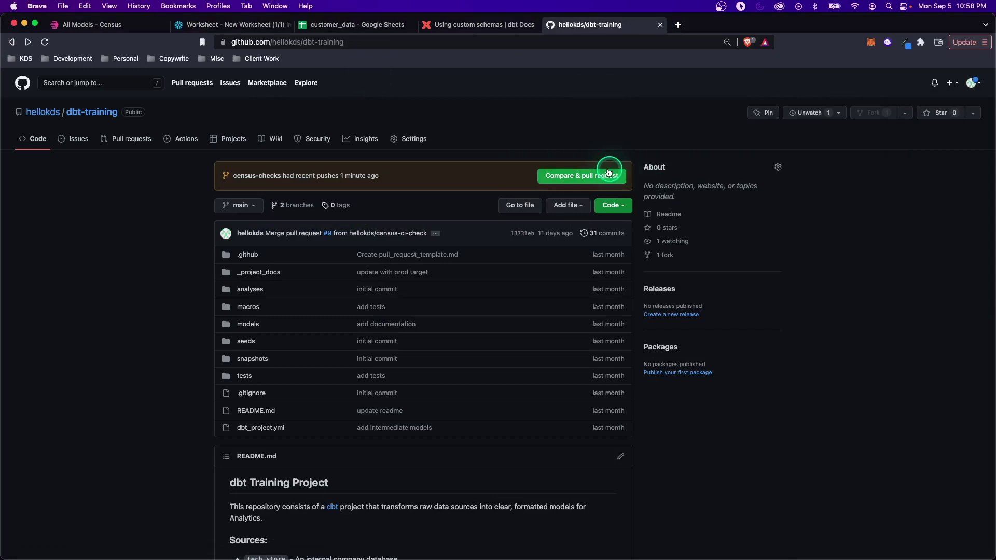
{"action": "left_click", "coordinate": [609, 174]}
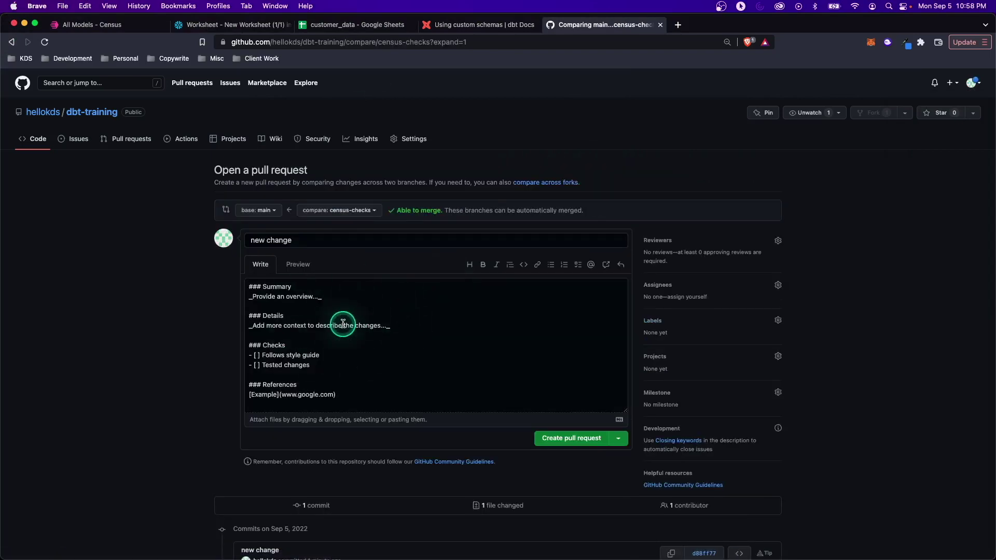
{"action": "left_click", "coordinate": [299, 264]}
{"action": "left_click", "coordinate": [264, 265]}
{"action": "left_click", "coordinate": [579, 439]}
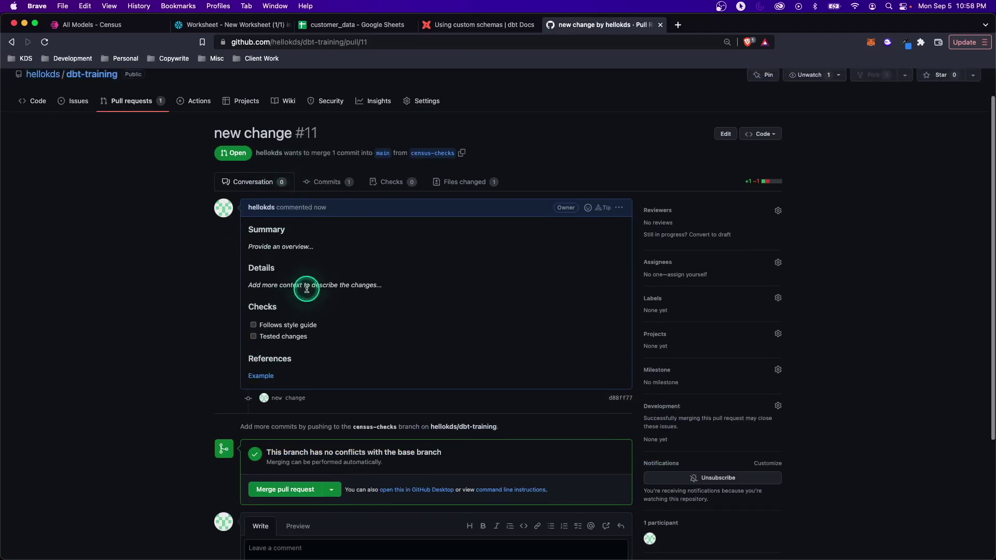
{"action": "scroll", "coordinate": [305, 291], "scroll_direction": "down", "scroll_amount": 1}
{"action": "scroll", "coordinate": [318, 329], "scroll_direction": "up", "scroll_amount": 1}
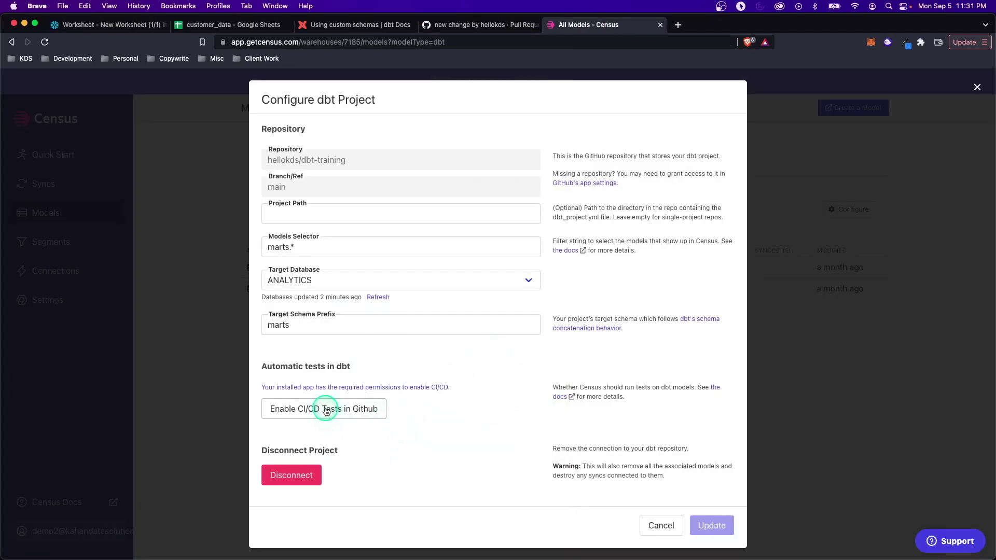
- Re-enable CI/CD tests in GitHub to queue a check, then view pull request #11
{"action": "left_click", "coordinate": [356, 413]}
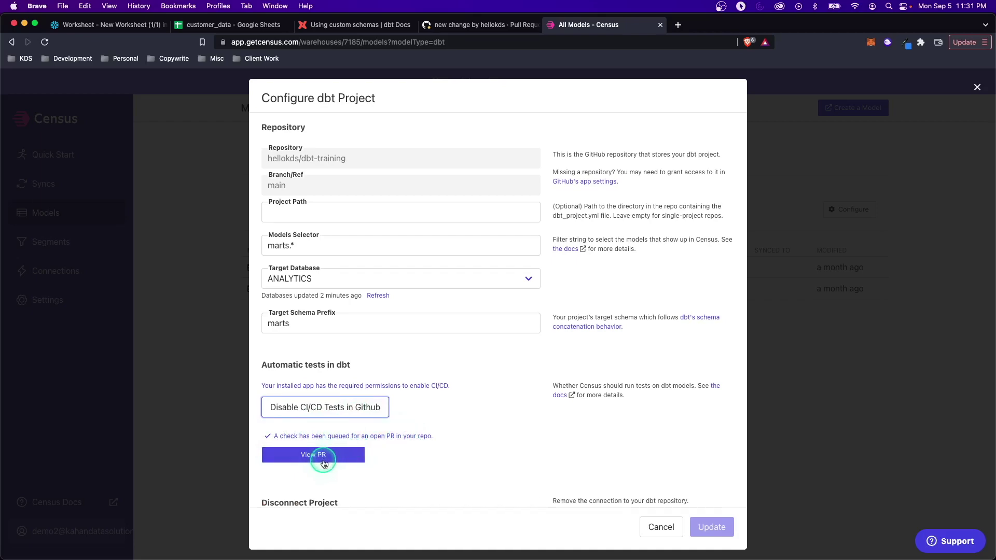
{"action": "left_click", "coordinate": [456, 25]}
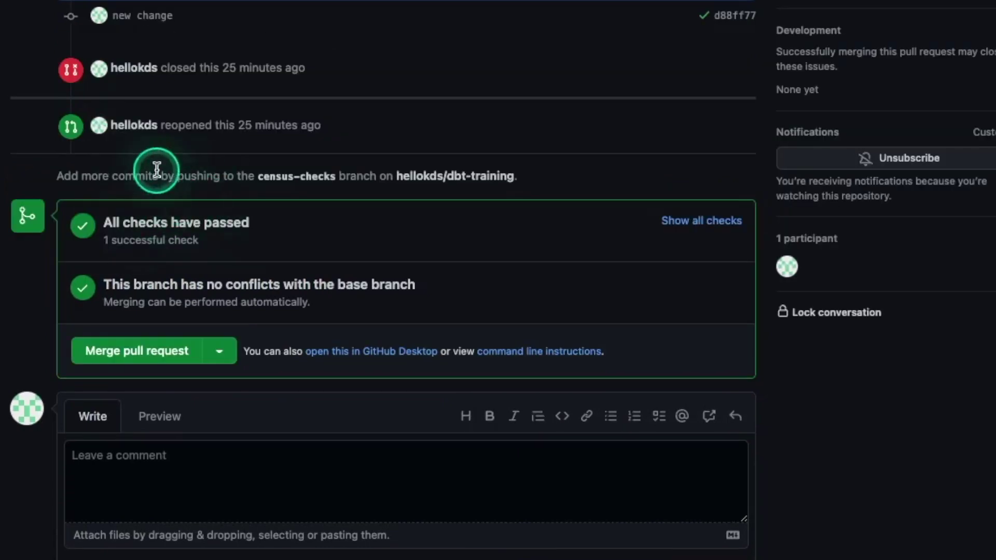
- Back in Census, close the Configure dbt Project dialog to show the marts customers and orders models
{"action": "key", "text": "ctrl+Tab"}
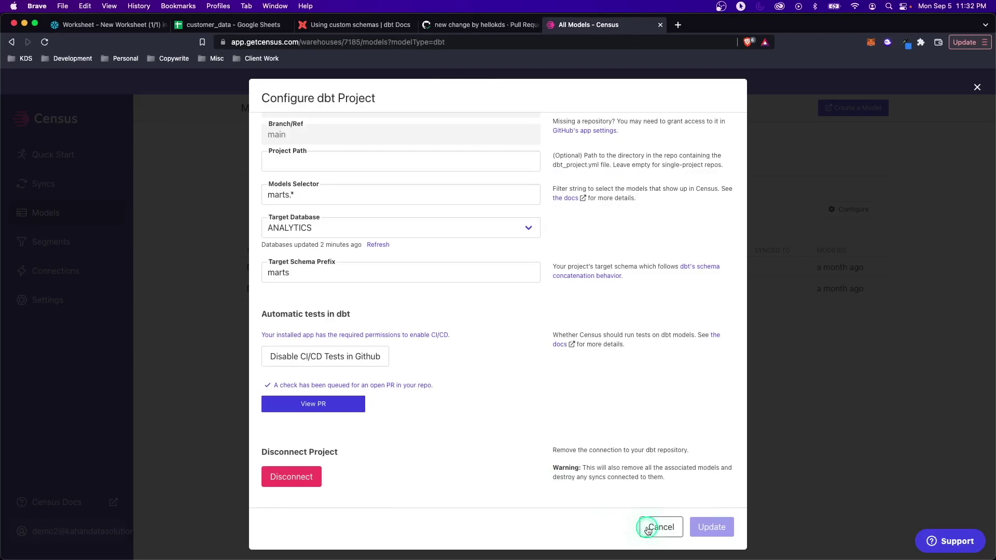
{"action": "left_click", "coordinate": [648, 527]}
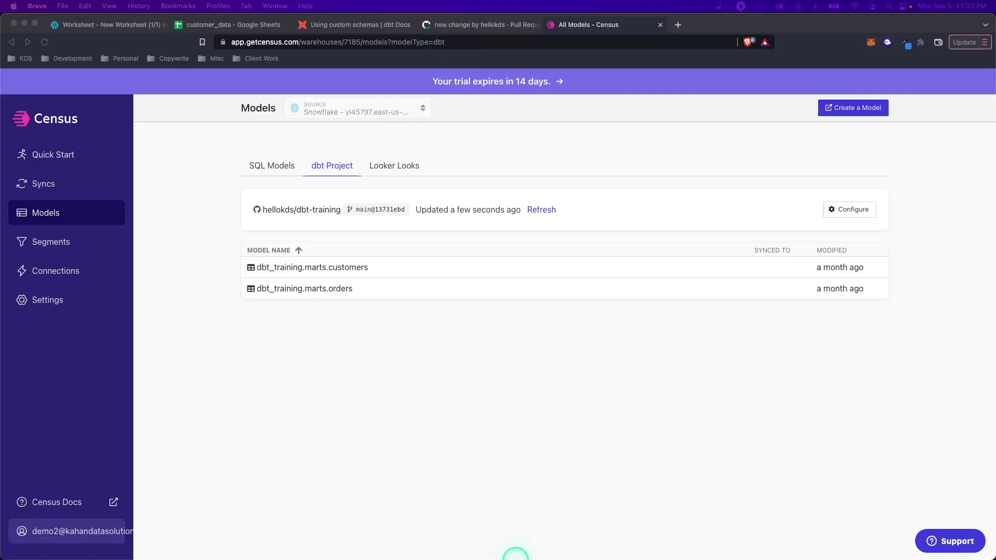
- Rename the marts customers.sql model to customers_overview.sql, then move VS Code aside
{"action": "left_click", "coordinate": [561, 541]}
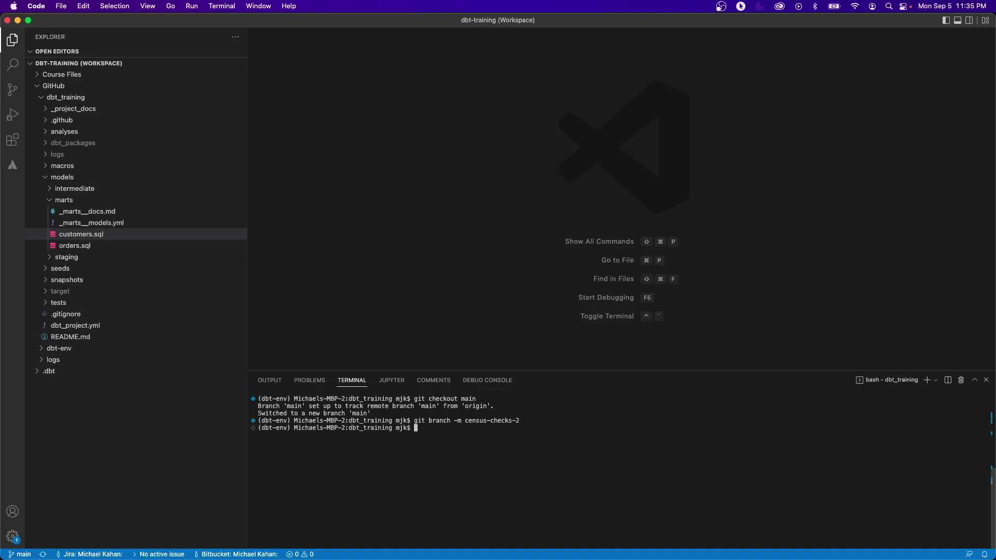
{"action": "right_click", "coordinate": [86, 233]}
{"action": "left_click", "coordinate": [126, 381]}
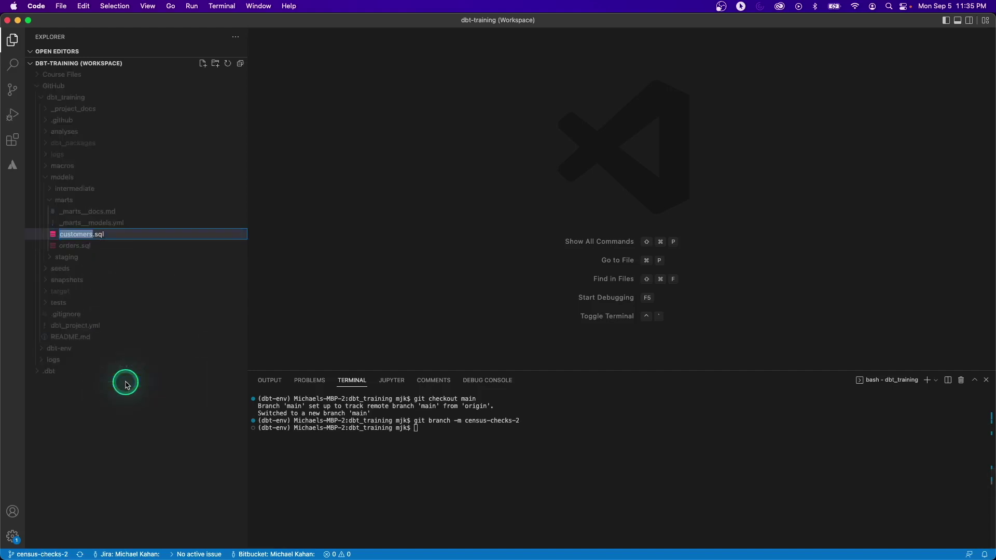
{"action": "type", "text": "_ov"}
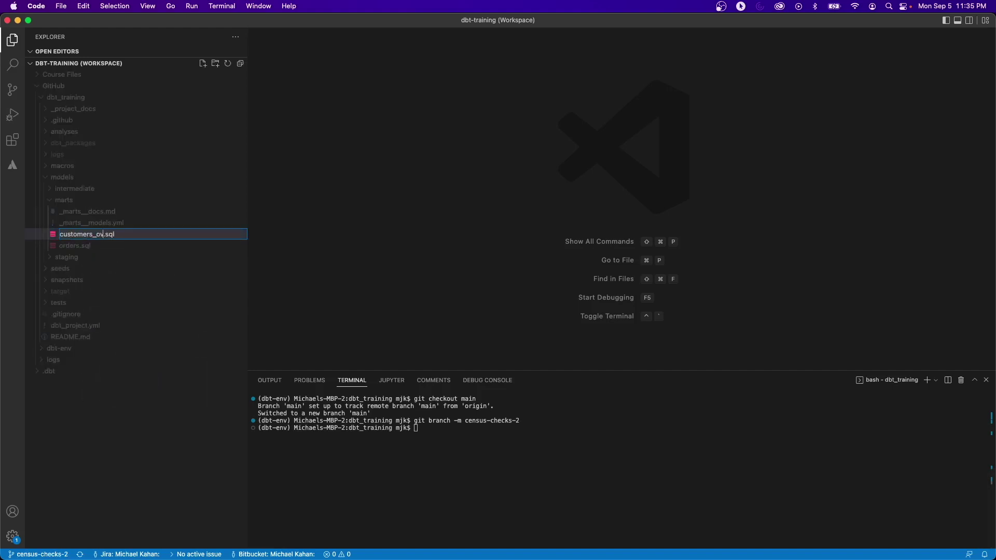
{"action": "type", "text": "erview"}
{"action": "key", "text": "Return"}
{"action": "left_click_drag", "start_coordinate": [113, 21], "coordinate": [633, 23]}
{"action": "left_click", "coordinate": [359, 269]}
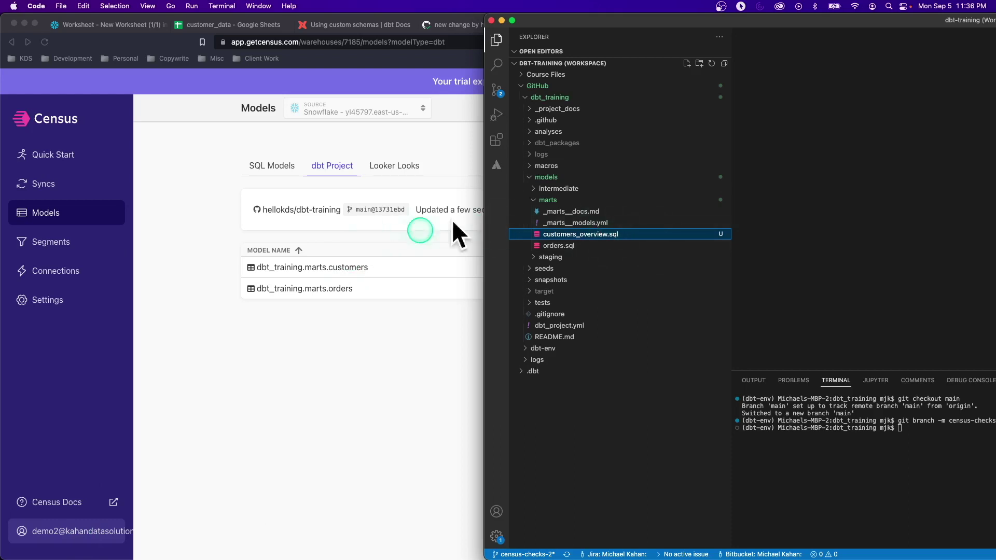
- Create the 'change name' pull request and follow its in-progress Census check
{"action": "left_click", "coordinate": [678, 455]}
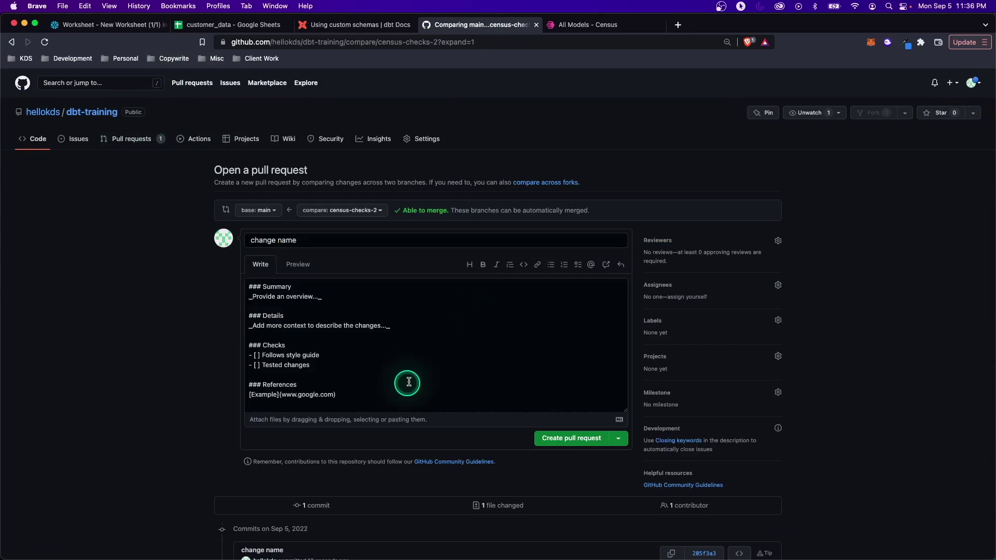
{"action": "left_click", "coordinate": [579, 434]}
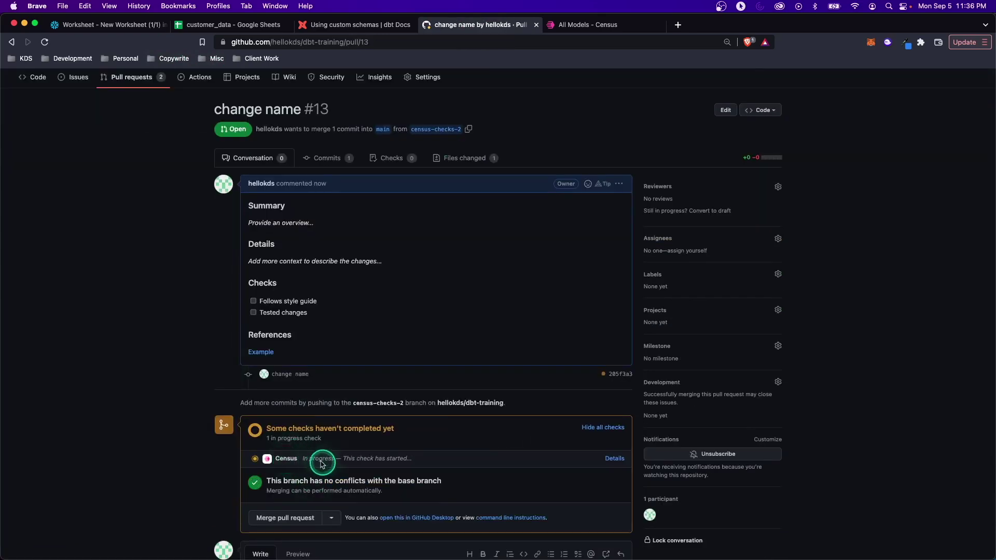
{"action": "left_click_drag", "start_coordinate": [426, 459], "coordinate": [356, 458]}
{"action": "left_click", "coordinate": [381, 460]}
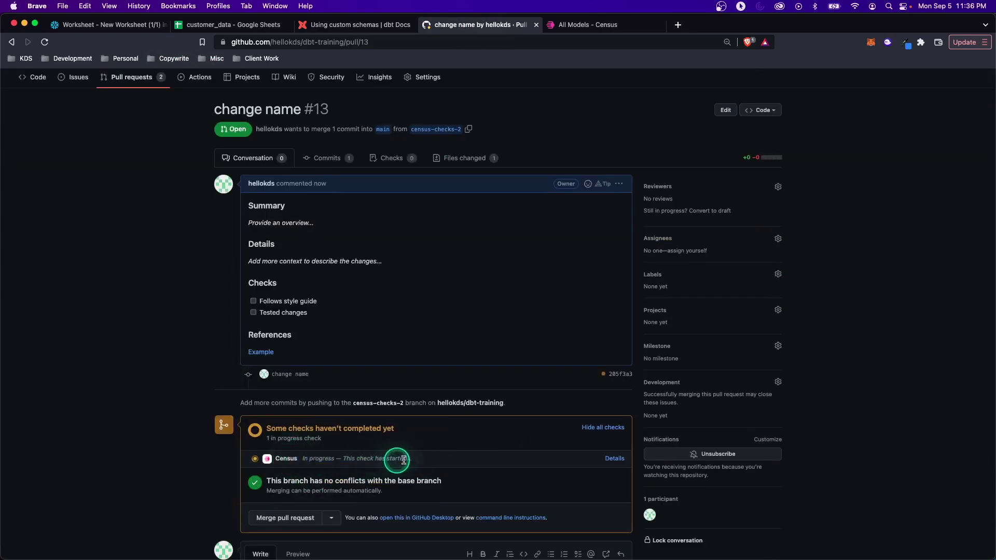
{"action": "scroll", "coordinate": [412, 460], "scroll_direction": "down", "scroll_amount": 2}
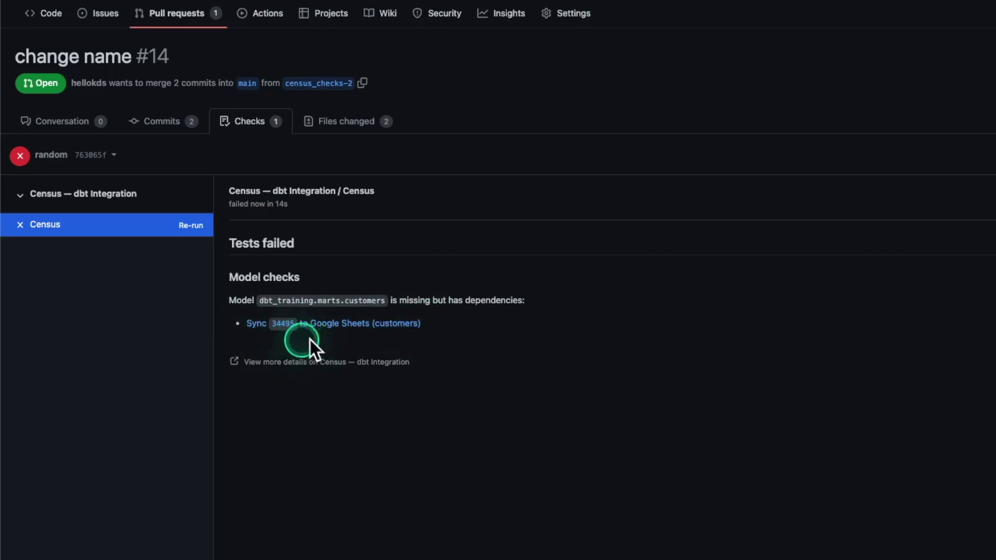
- Open the dependent Google Sheets sync, return, and highlight the missing dbt_training.marts.customers model
{"action": "left_click", "coordinate": [347, 324]}
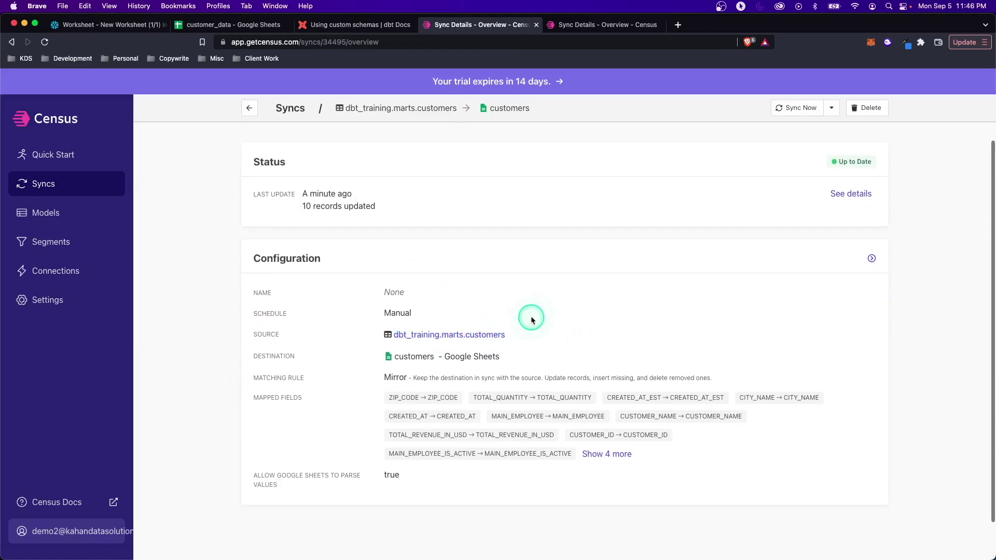
{"action": "key", "text": "super+bracketleft"}
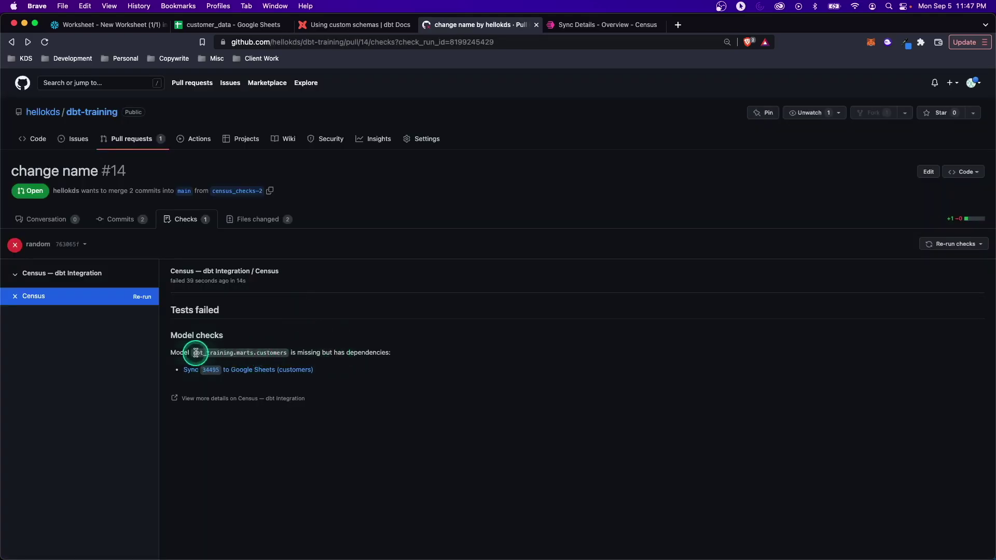
{"action": "left_click_drag", "start_coordinate": [194, 352], "coordinate": [288, 354]}
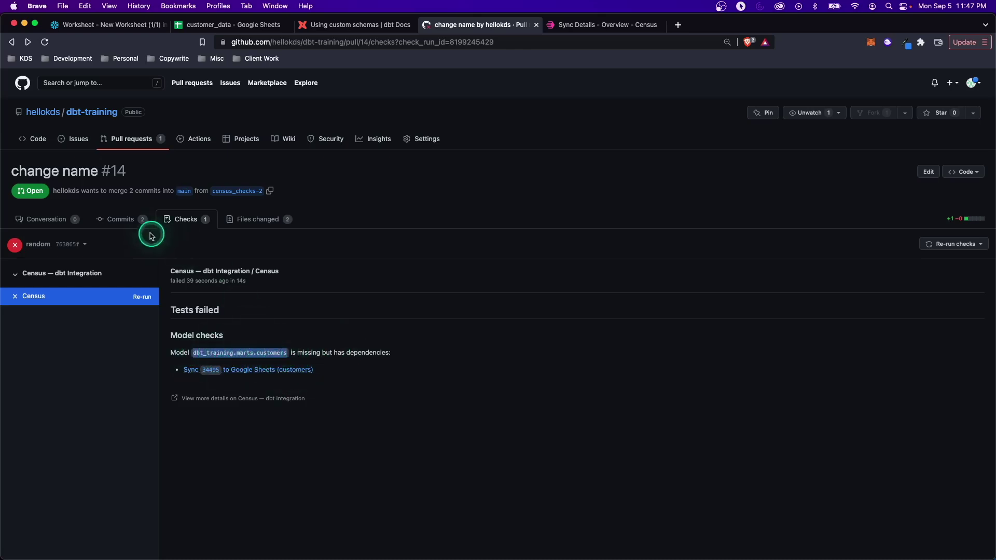
- Return to the Census details page for the dbt_training.marts.customers to Google Sheets sync
{"action": "left_click", "coordinate": [291, 353]}
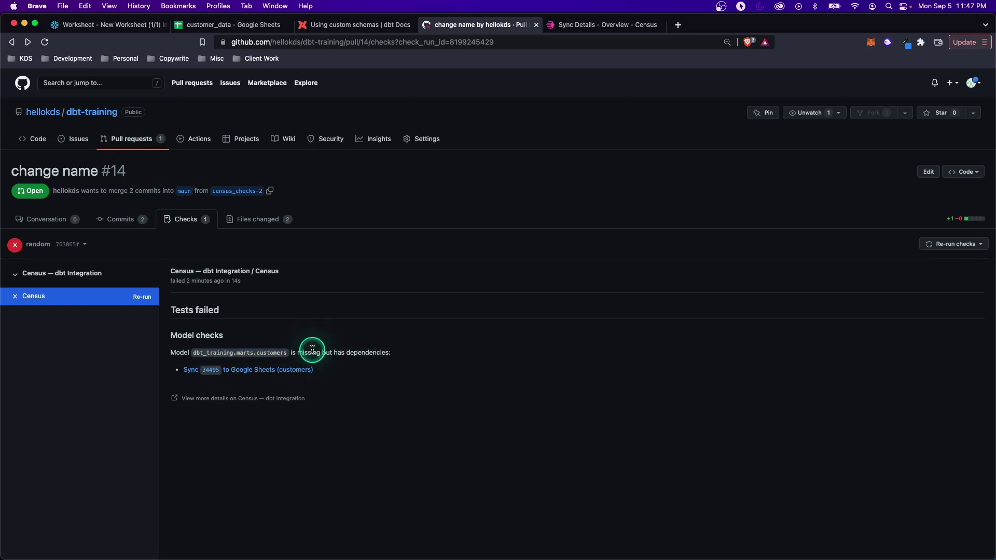
{"action": "left_click", "coordinate": [610, 23]}
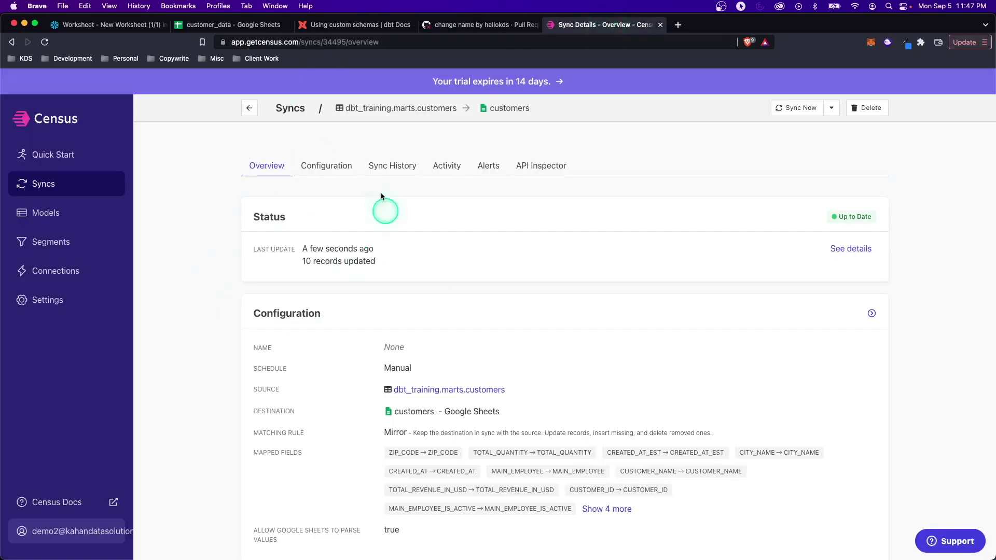